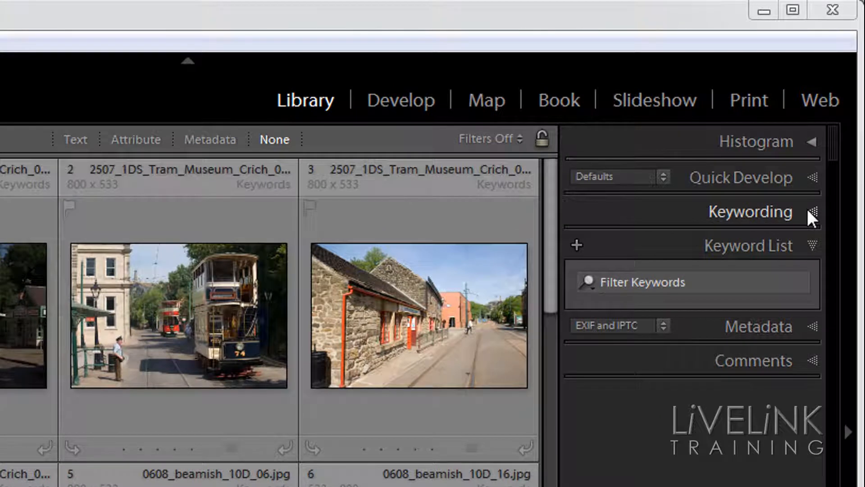
Step: Look at the Keywording tools and the Keyword List in turn
{"action": "left_click", "coordinate": [808, 209]}
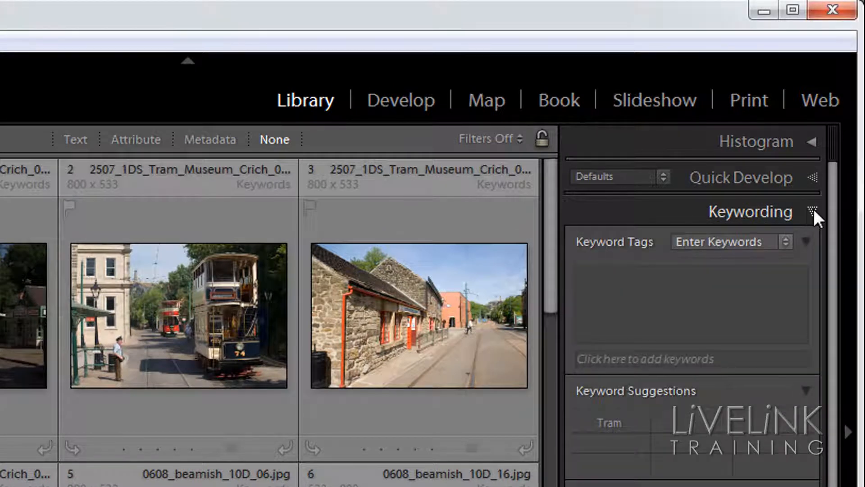
{"action": "left_click", "coordinate": [814, 210]}
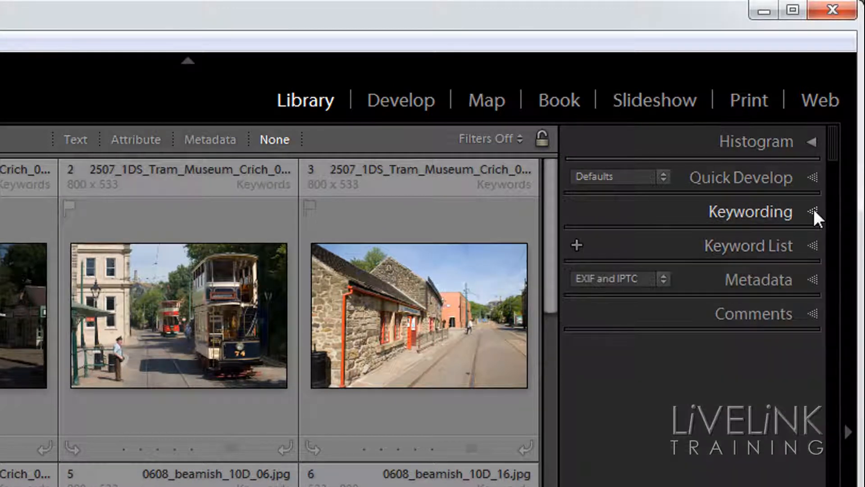
{"action": "left_click", "coordinate": [811, 244]}
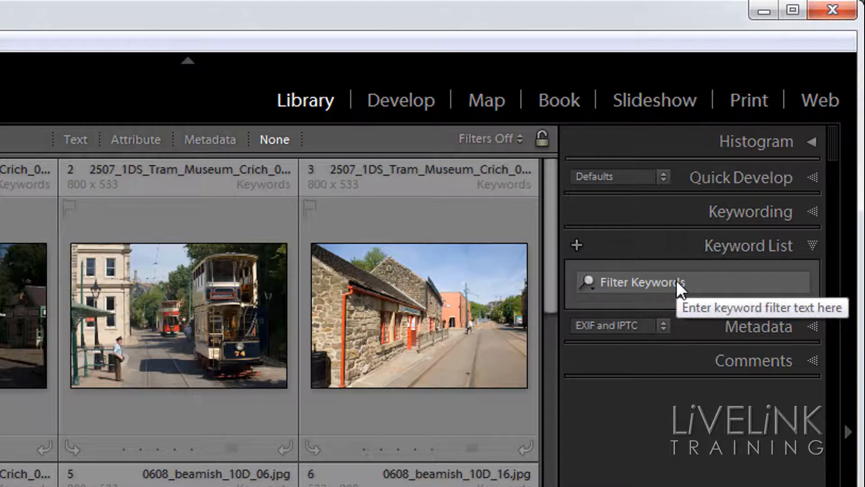
{"action": "left_click", "coordinate": [809, 245]}
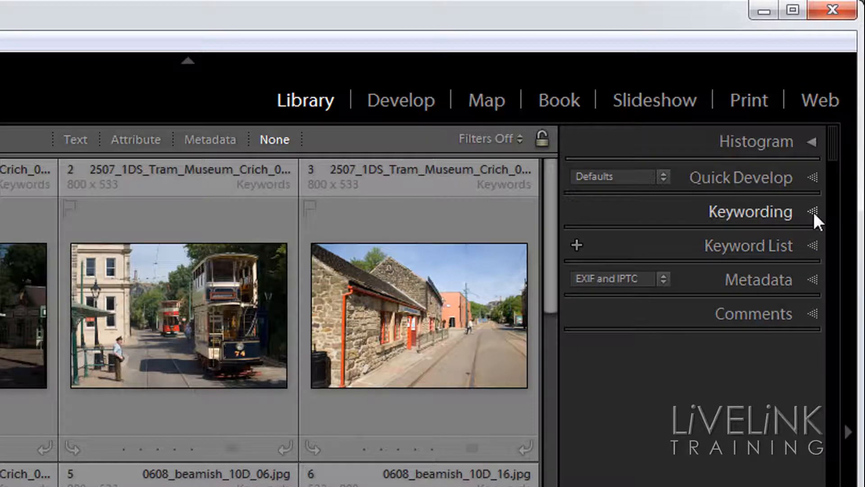
Step: Add the keyword "Tram" to the first photo, the dark shot of a red tram
{"action": "left_click", "coordinate": [814, 211]}
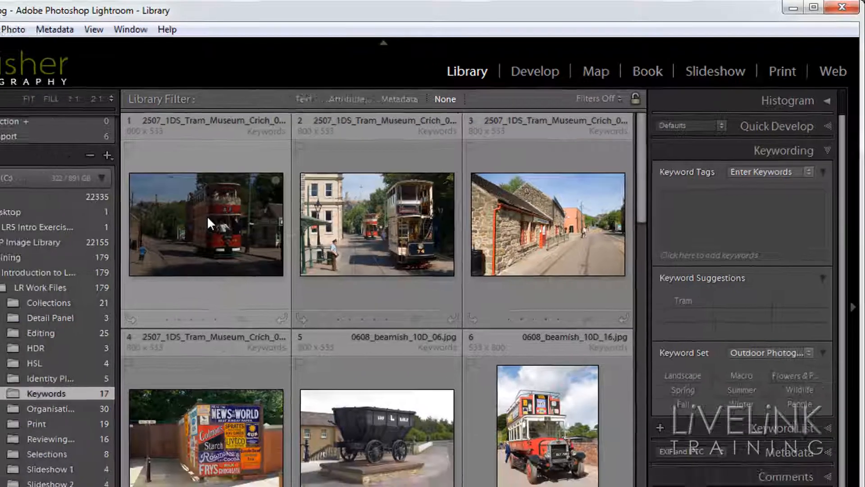
{"action": "left_click", "coordinate": [274, 196]}
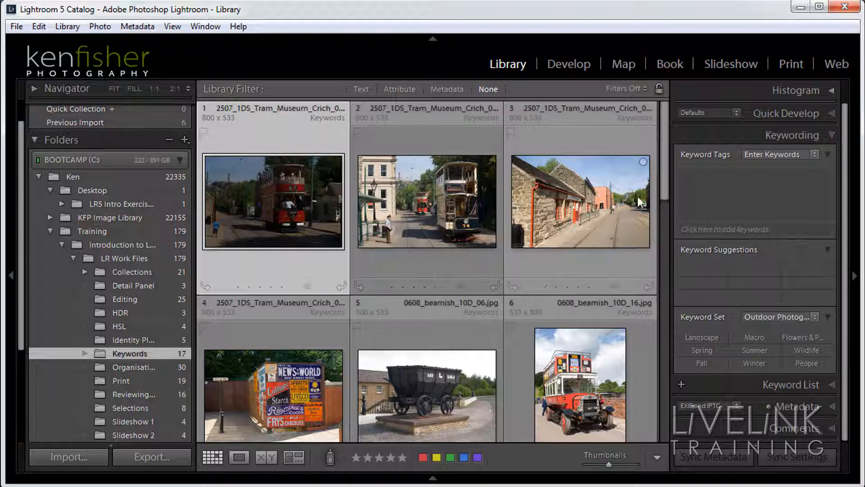
{"action": "left_click", "coordinate": [697, 183]}
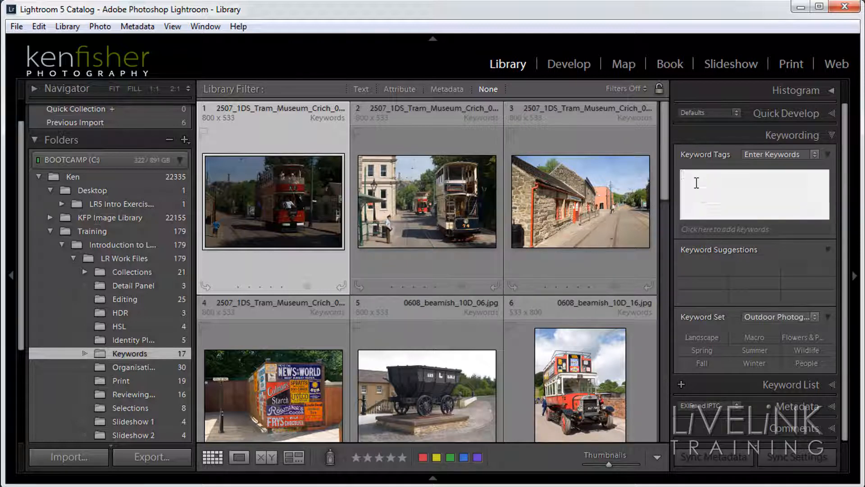
{"action": "type", "text": "Tram"}
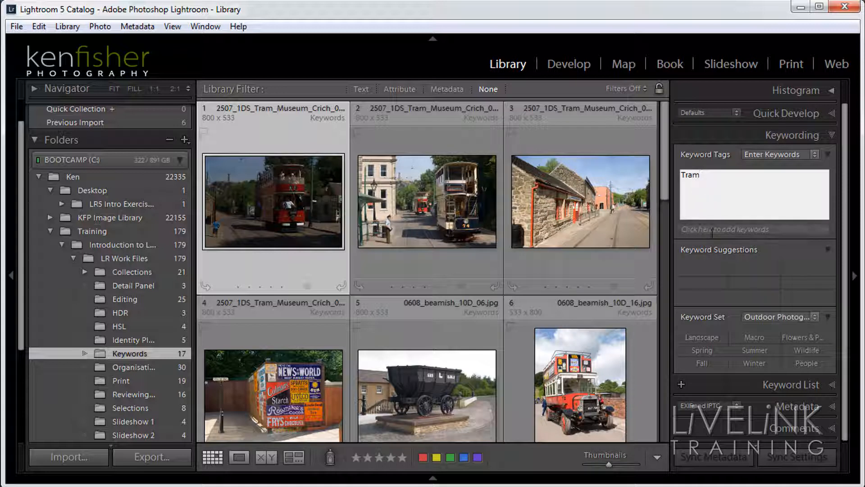
{"action": "key", "text": "Return"}
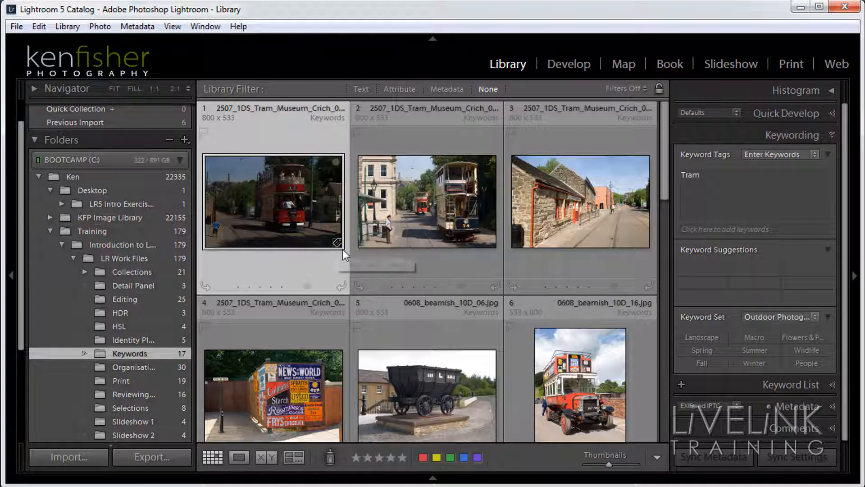
Step: Apply the existing Tram keyword from the keyword list to the second photo, the tram beside the stone building
{"action": "left_click", "coordinate": [830, 136]}
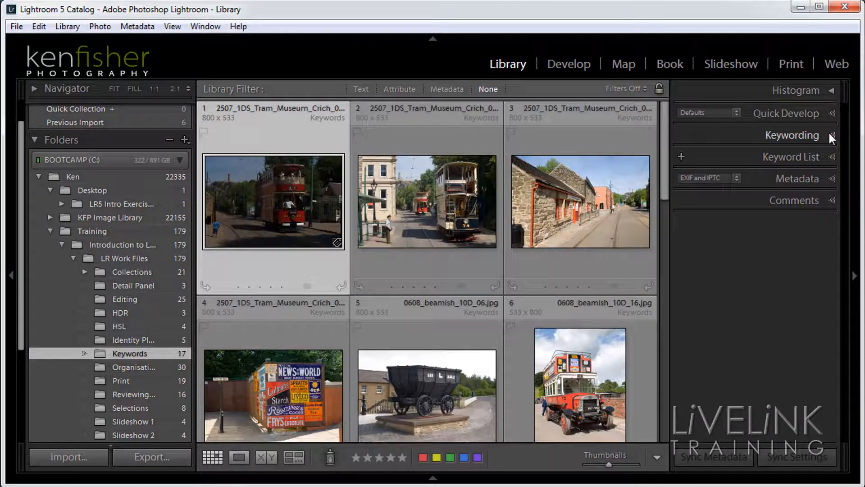
{"action": "left_click", "coordinate": [831, 159]}
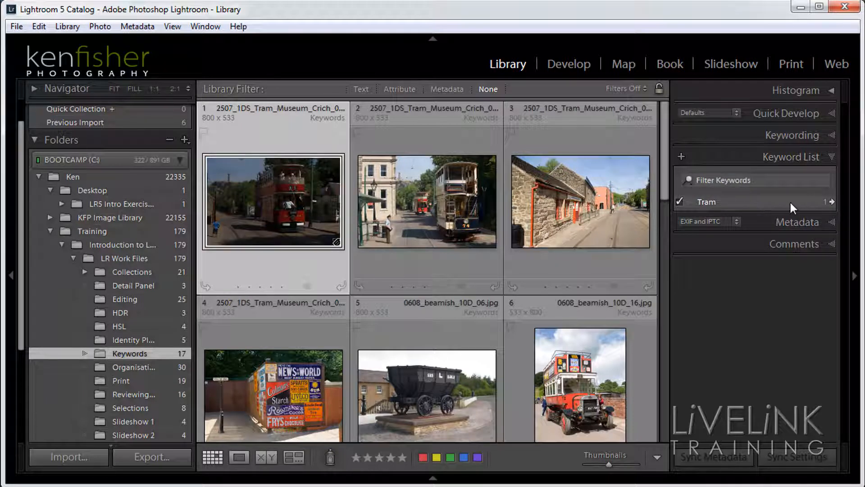
{"action": "left_click_drag", "start_coordinate": [716, 200], "coordinate": [417, 183]}
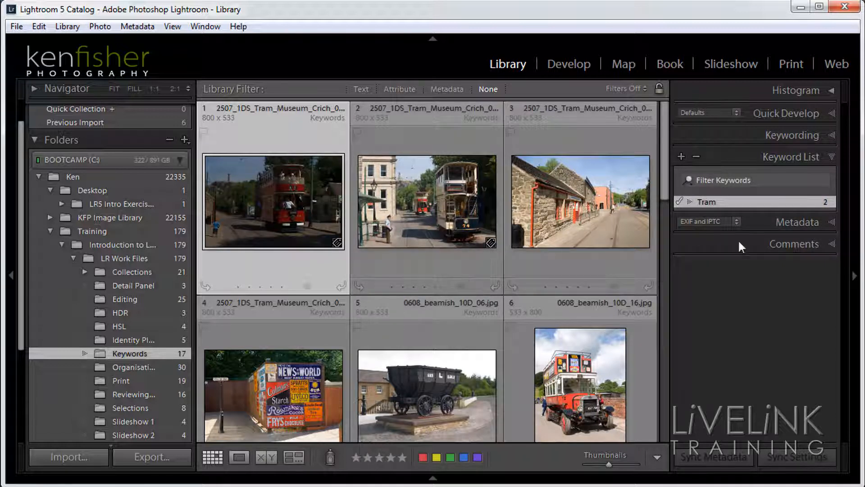
Step: Select the tram photos 0608_beamish_10D_41.jpg and 0608_beamish_10D_46.jpg and apply the existing Tram keyword to both
{"action": "left_click_drag", "start_coordinate": [666, 169], "coordinate": [668, 245]}
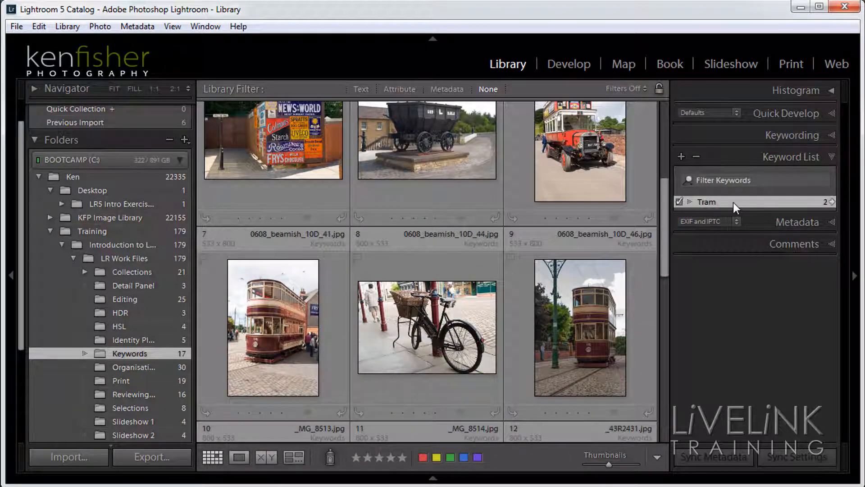
{"action": "left_click", "coordinate": [274, 319]}
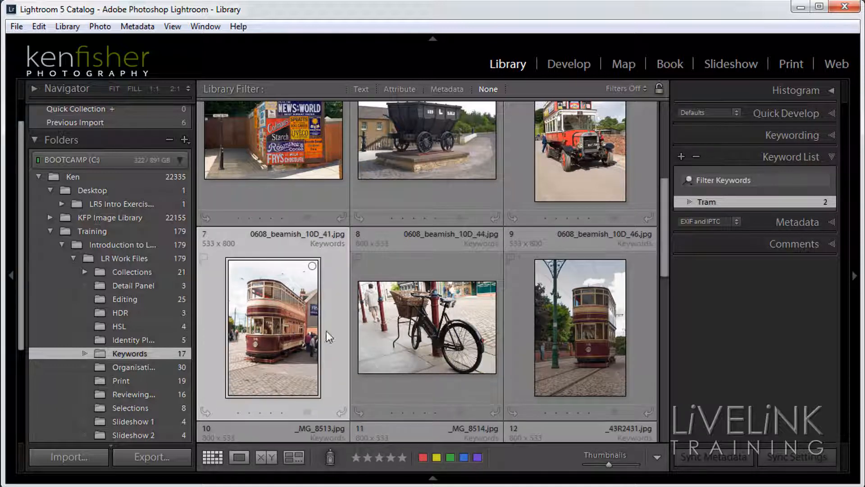
{"action": "left_click", "coordinate": [579, 338], "text": "ctrl"}
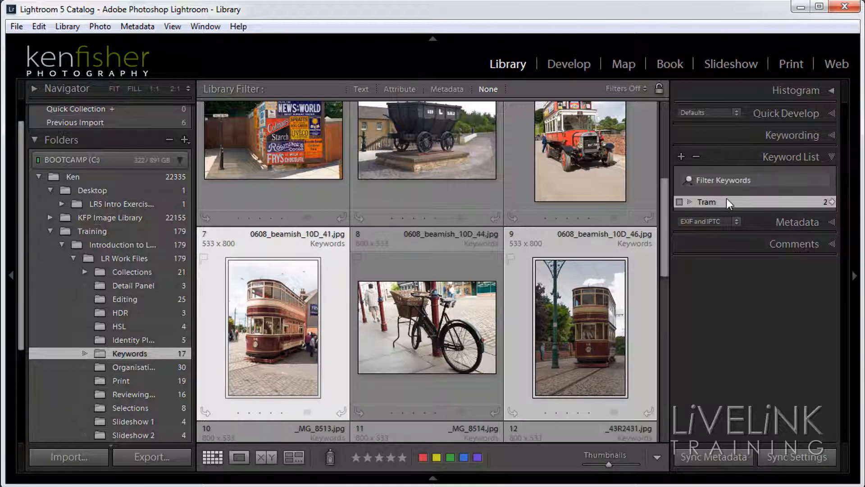
{"action": "left_click_drag", "start_coordinate": [727, 201], "coordinate": [578, 313]}
Step: Add the keyword "Crich" to the first photo alongside its Tram keyword
{"action": "left_click_drag", "start_coordinate": [665, 250], "coordinate": [670, 149]}
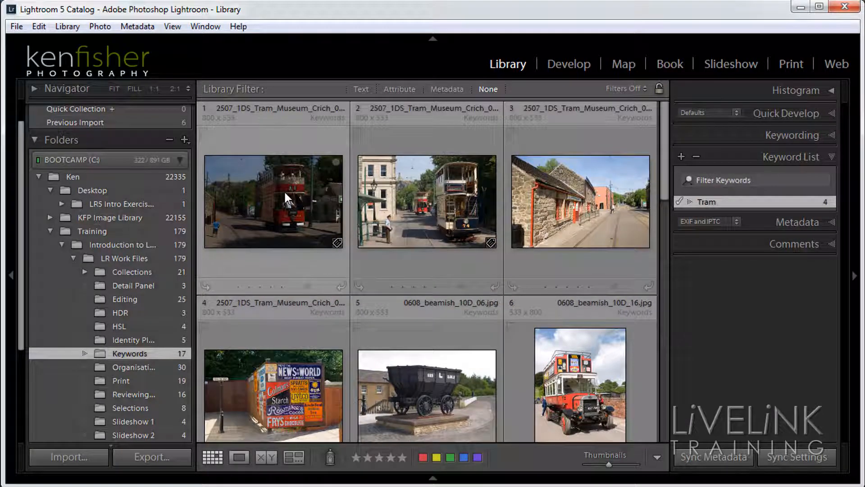
{"action": "left_click", "coordinate": [274, 195]}
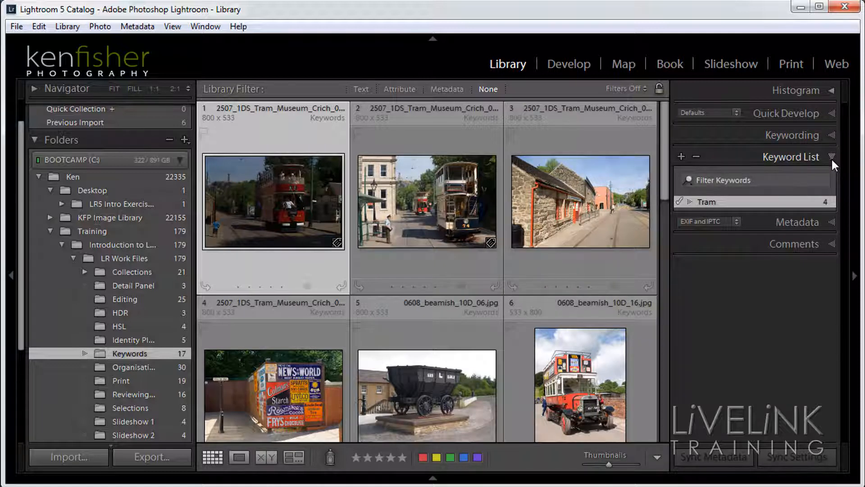
{"action": "left_click", "coordinate": [828, 133]}
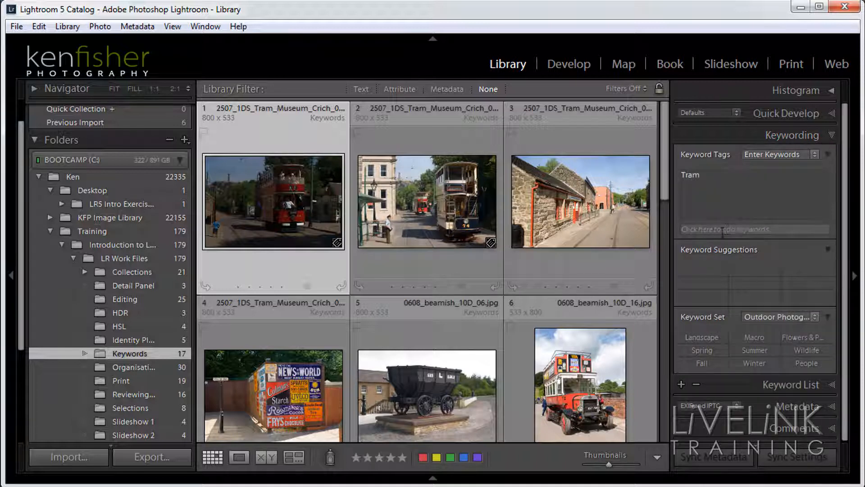
{"action": "left_click", "coordinate": [784, 230]}
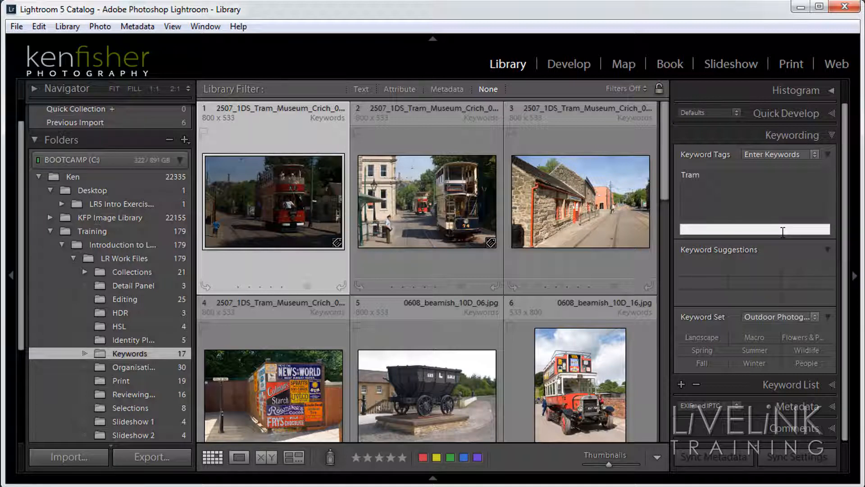
{"action": "type", "text": "Crich"}
{"action": "key", "text": "Return"}
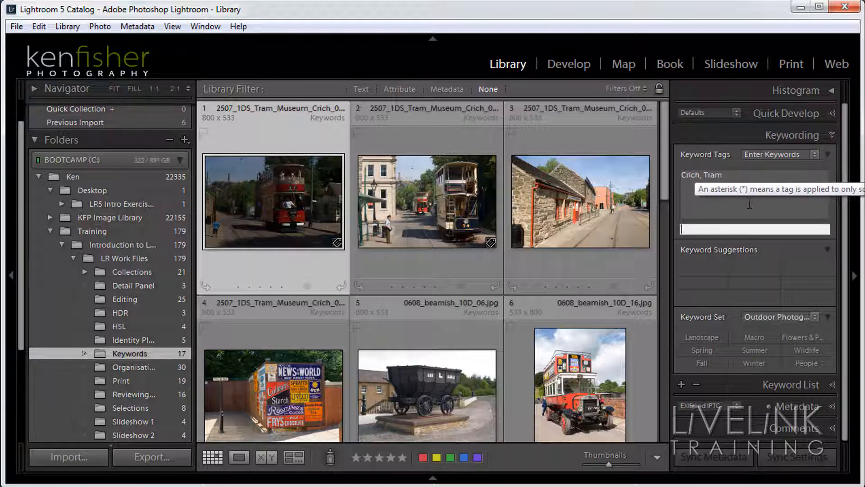
Step: Apply the existing Crich keyword from the keyword list to the second, third and fourth Tram Museum photos
{"action": "left_click", "coordinate": [833, 135]}
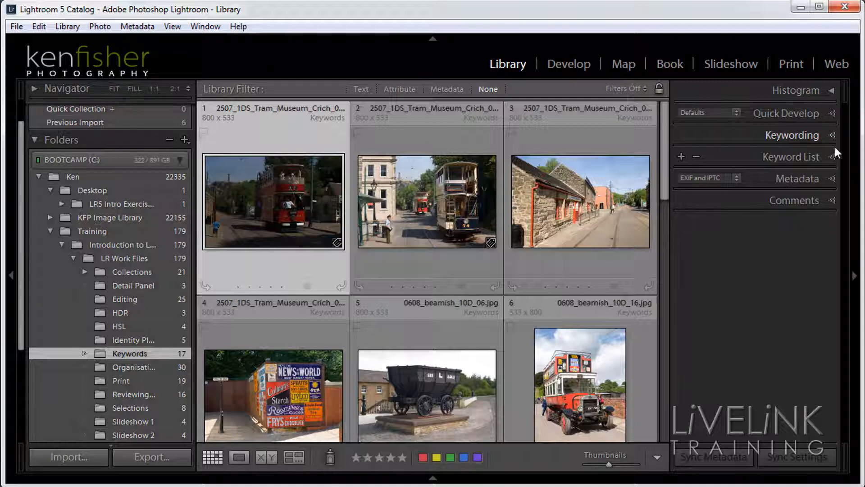
{"action": "left_click", "coordinate": [831, 153]}
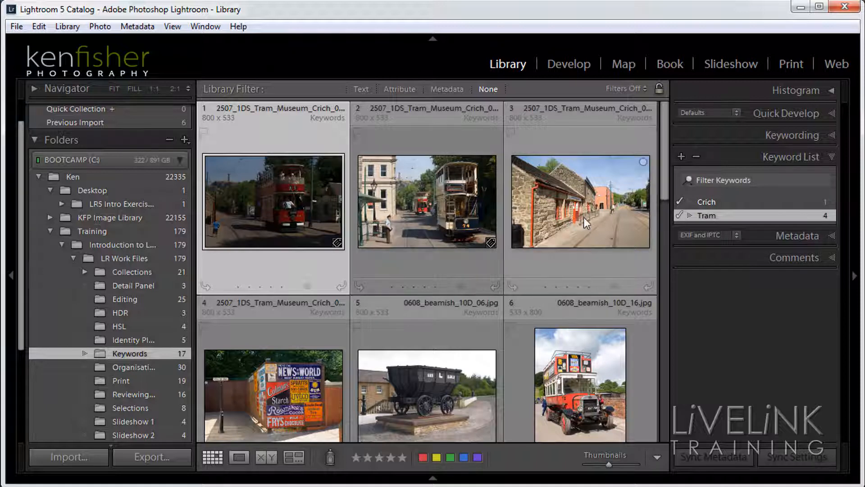
{"action": "left_click_drag", "start_coordinate": [736, 202], "coordinate": [440, 190]}
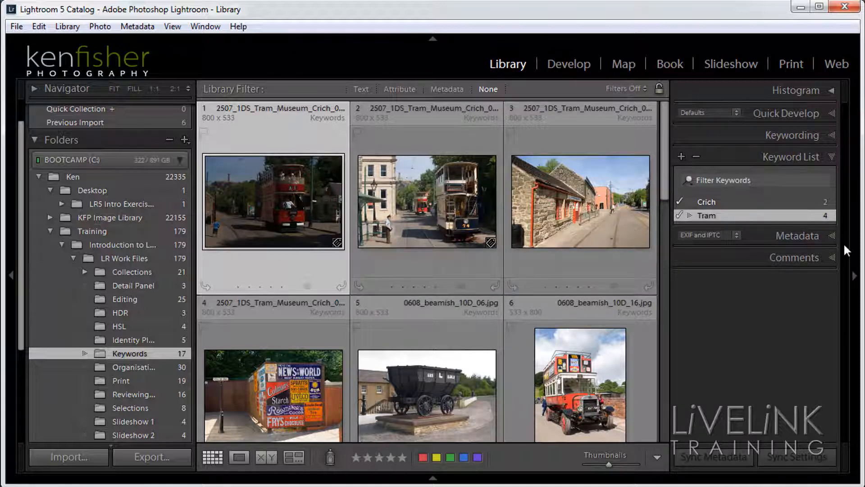
{"action": "mouse_move", "coordinate": [667, 192]}
{"action": "left_mouse_down"}
{"action": "mouse_move", "coordinate": [665, 254]}
{"action": "mouse_move", "coordinate": [667, 181]}
{"action": "left_mouse_up"}
{"action": "left_click_drag", "start_coordinate": [750, 203], "coordinate": [592, 200]}
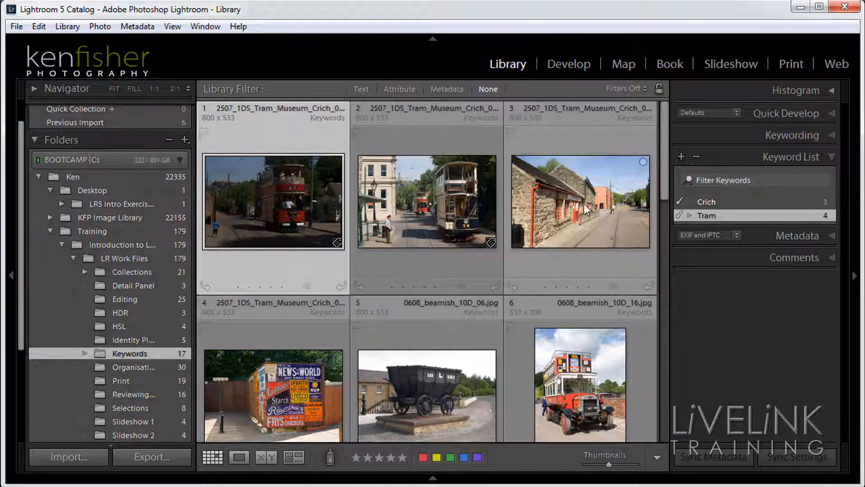
{"action": "left_click", "coordinate": [315, 384]}
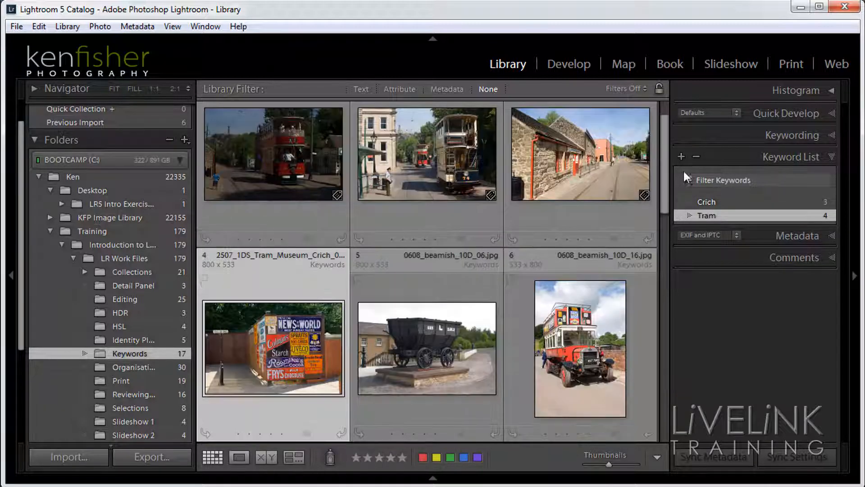
{"action": "left_click_drag", "start_coordinate": [753, 199], "coordinate": [260, 347]}
Step: Add the keyword "Beamish" to the selected fourth photo, the kiosk covered in advertising signs
{"action": "mouse_move", "coordinate": [666, 201]}
{"action": "left_mouse_down"}
{"action": "mouse_move", "coordinate": [663, 213]}
{"action": "mouse_move", "coordinate": [669, 192]}
{"action": "left_mouse_up"}
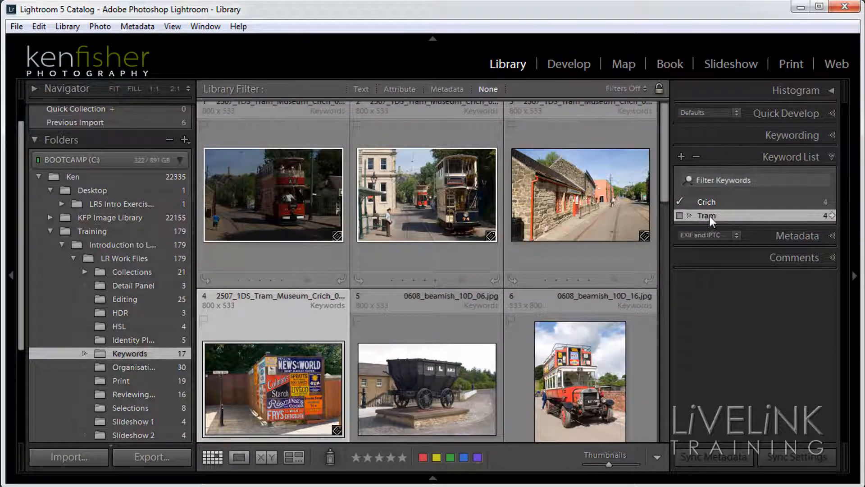
{"action": "left_click_drag", "start_coordinate": [666, 179], "coordinate": [673, 262]}
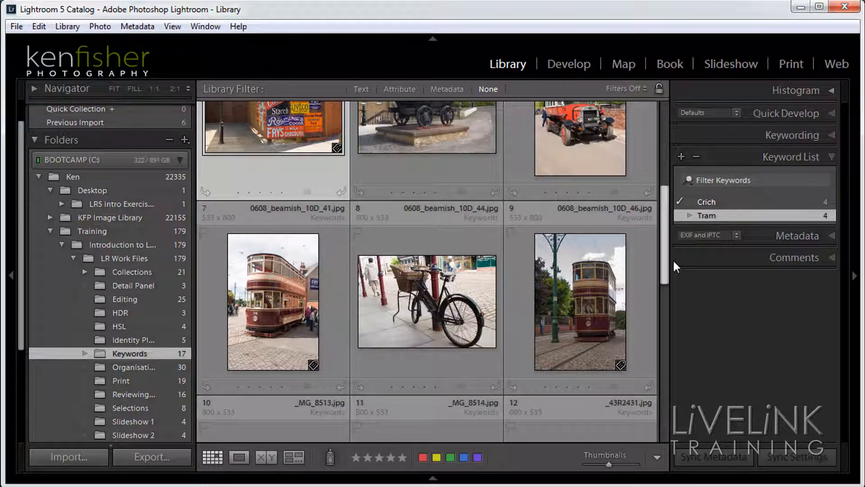
{"action": "left_click_drag", "start_coordinate": [664, 264], "coordinate": [665, 238]}
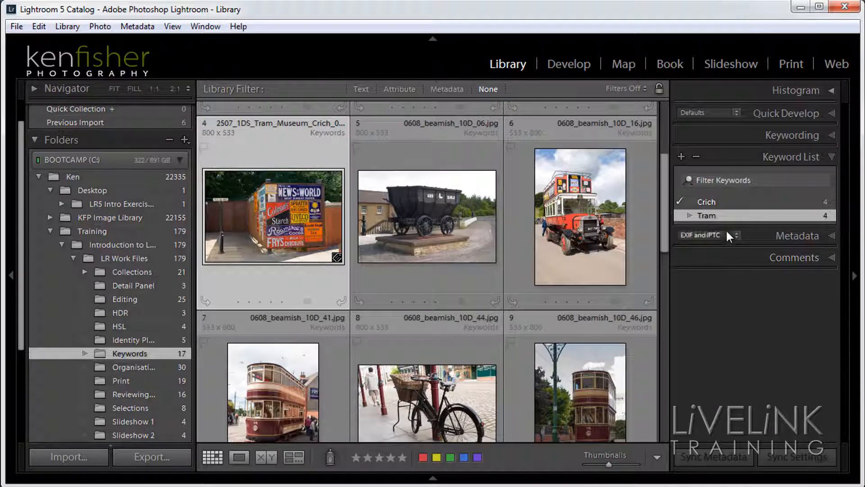
{"action": "left_click", "coordinate": [831, 137]}
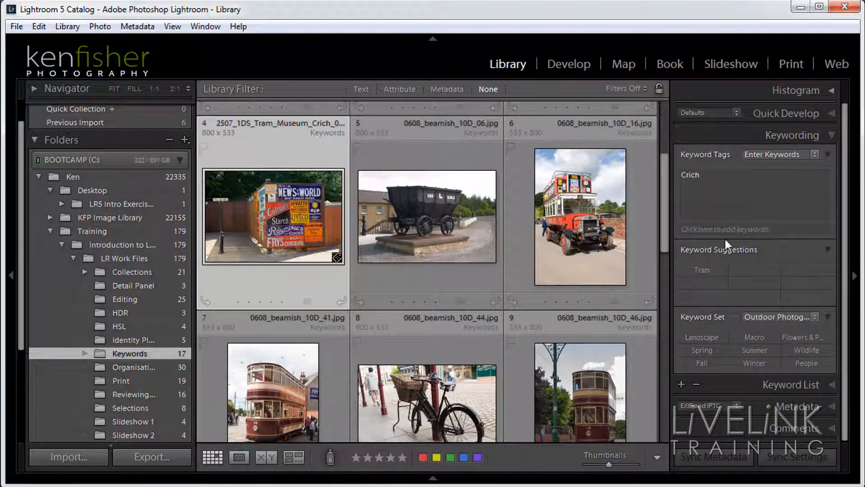
{"action": "left_click", "coordinate": [781, 228]}
{"action": "type", "text": "Beamish"}
{"action": "key", "text": "Return"}
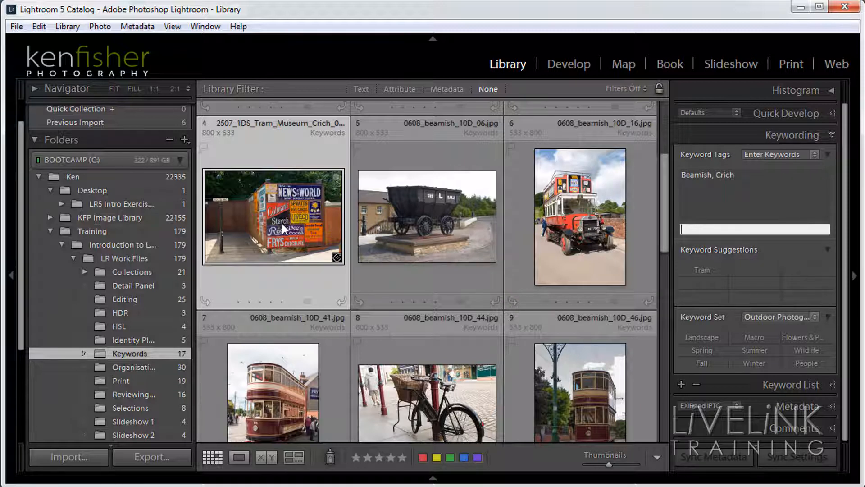
Step: Remove the Beamish keyword from the fourth photo's tags, keeping only Crich
{"action": "left_click", "coordinate": [714, 175]}
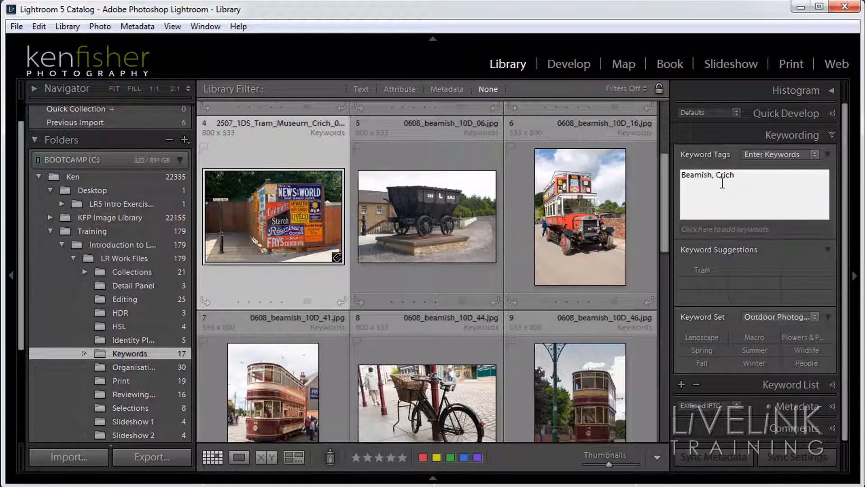
{"action": "key", "text": "BackSpace"}
{"action": "key", "text": "BackSpace"}
{"action": "key", "text": "BackSpace"}
{"action": "key", "text": "BackSpace"}
{"action": "key", "text": "BackSpace"}
{"action": "key", "text": "BackSpace"}
{"action": "key", "text": "BackSpace"}
{"action": "key", "text": "BackSpace"}
{"action": "key", "text": "Delete"}
{"action": "key", "text": "Return"}
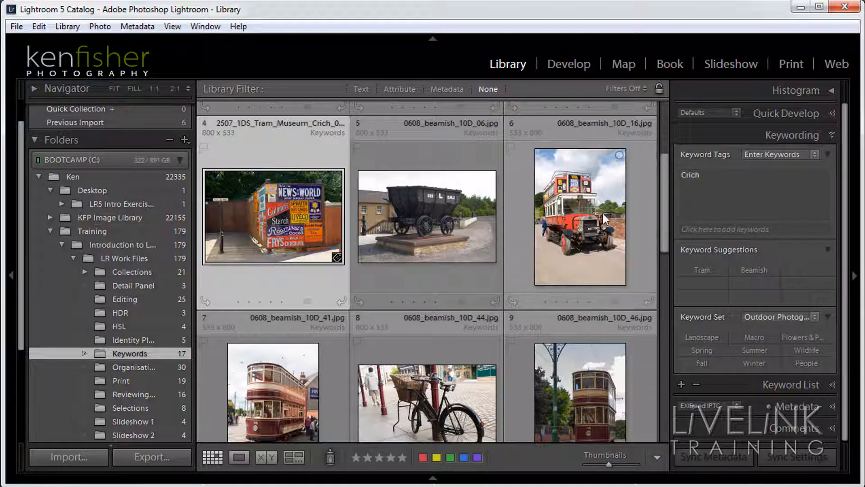
Step: Apply the existing Beamish keyword from the keyword list to the sixth photo, the red vintage bus
{"action": "left_click", "coordinate": [430, 214]}
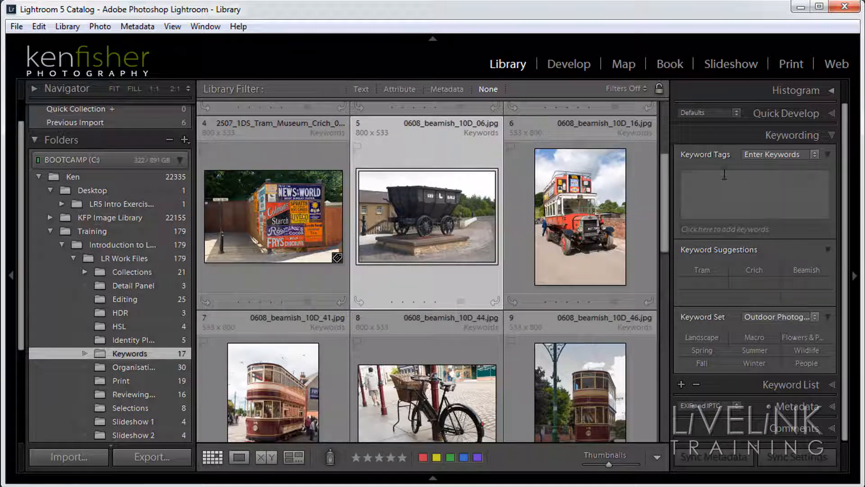
{"action": "left_click", "coordinate": [834, 384]}
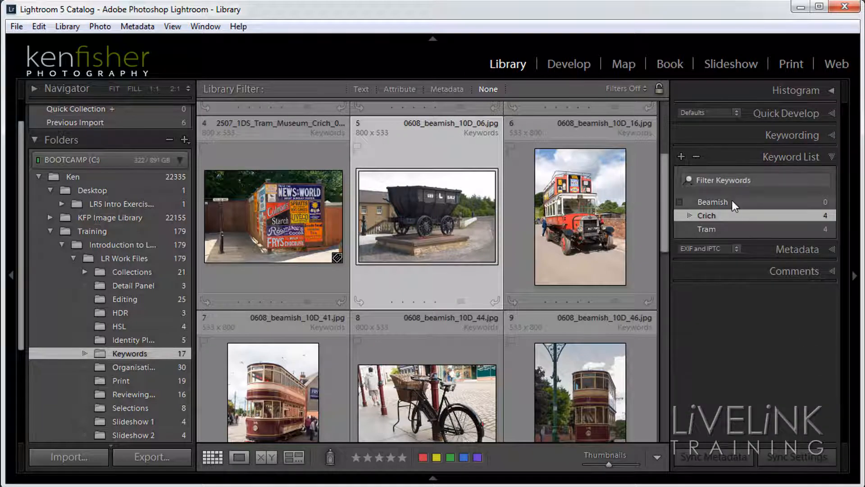
{"action": "left_click_drag", "start_coordinate": [733, 200], "coordinate": [575, 212]}
Step: Apply the Beamish keyword to the seventh, eighth and ninth photos and to the last photo, 0608_beamish_10D_02.jpg
{"action": "left_click_drag", "start_coordinate": [664, 186], "coordinate": [664, 250]}
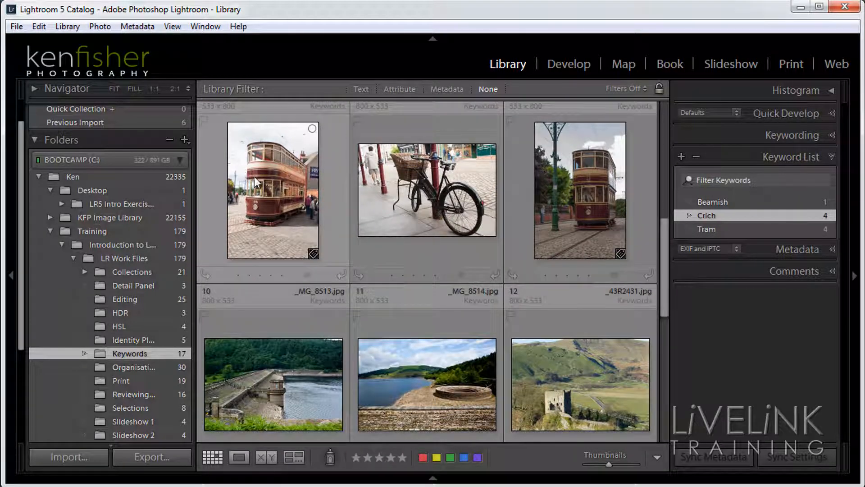
{"action": "left_click", "coordinate": [281, 198]}
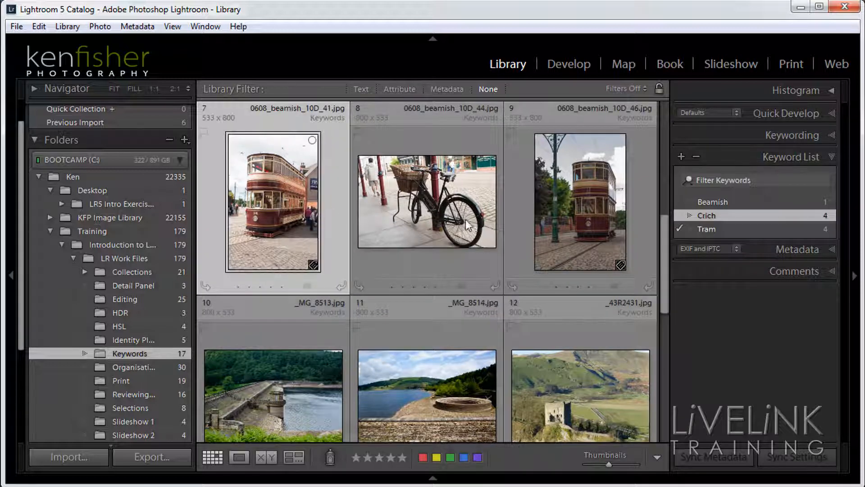
{"action": "left_click", "coordinate": [580, 216], "text": "shift"}
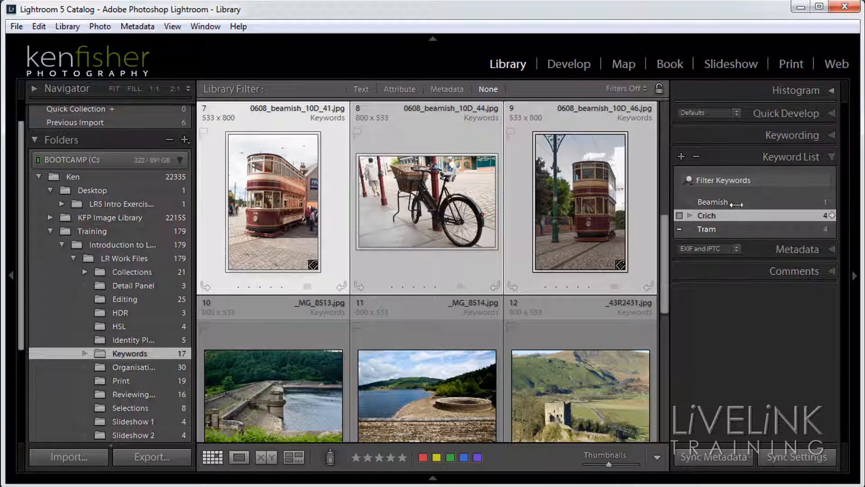
{"action": "left_click", "coordinate": [679, 202]}
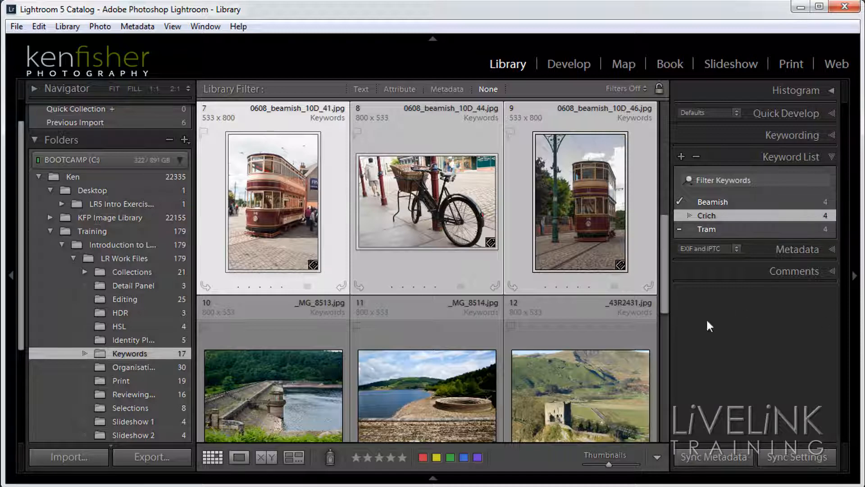
{"action": "left_click_drag", "start_coordinate": [663, 287], "coordinate": [672, 428]}
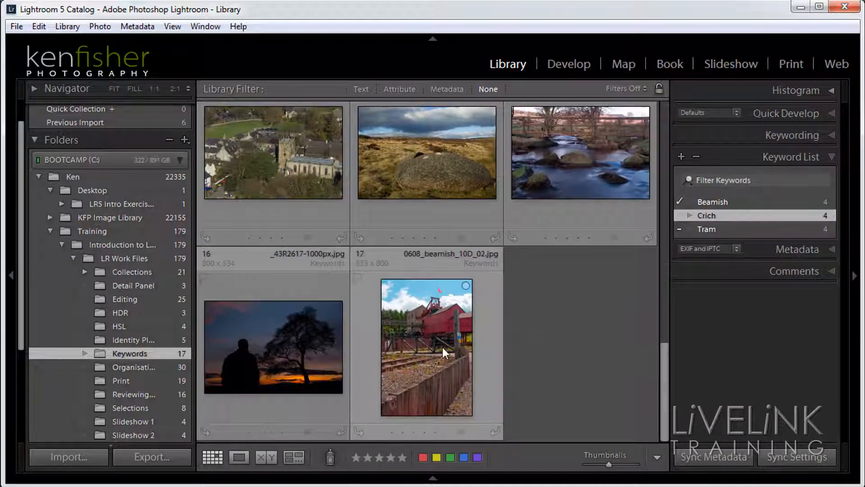
{"action": "left_click_drag", "start_coordinate": [714, 202], "coordinate": [431, 335]}
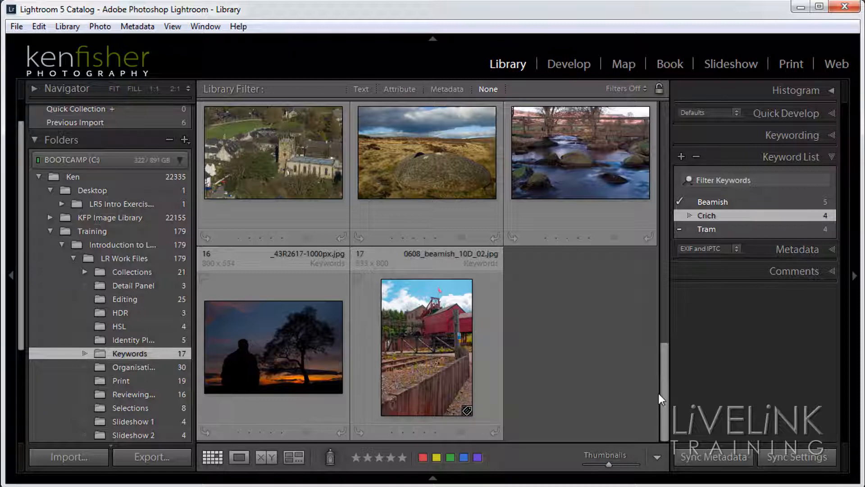
Step: Create a new keyword tag named "Ladybower" in the keyword list
{"action": "left_click_drag", "start_coordinate": [666, 395], "coordinate": [654, 310]}
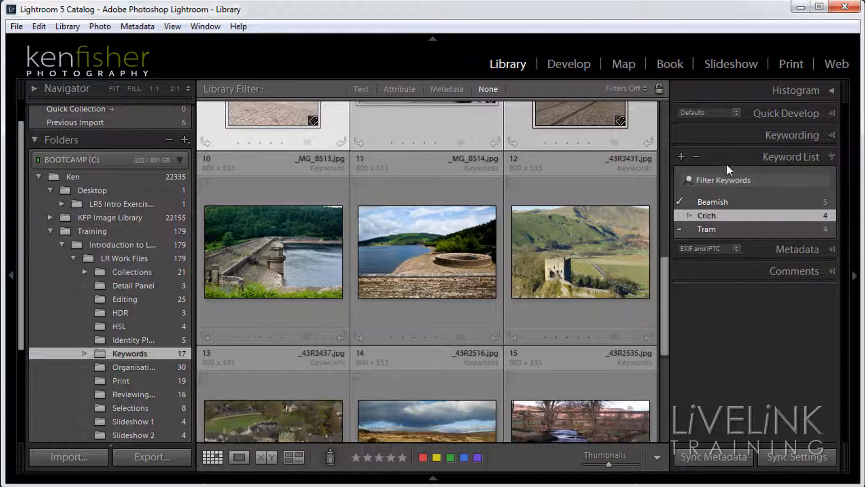
{"action": "left_click", "coordinate": [681, 156]}
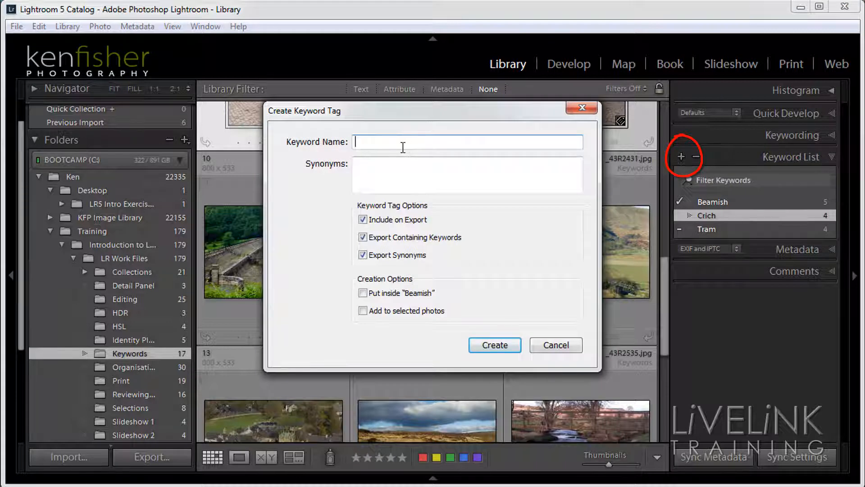
{"action": "type", "text": "Ladybower"}
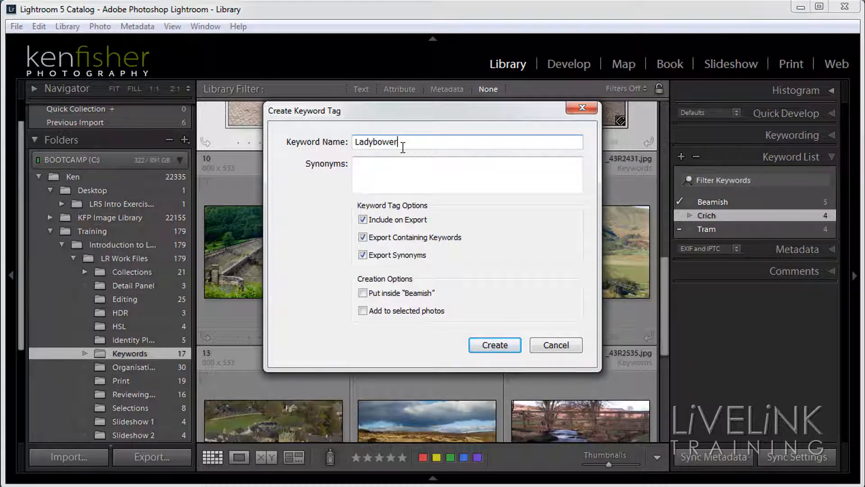
{"action": "left_click", "coordinate": [508, 347]}
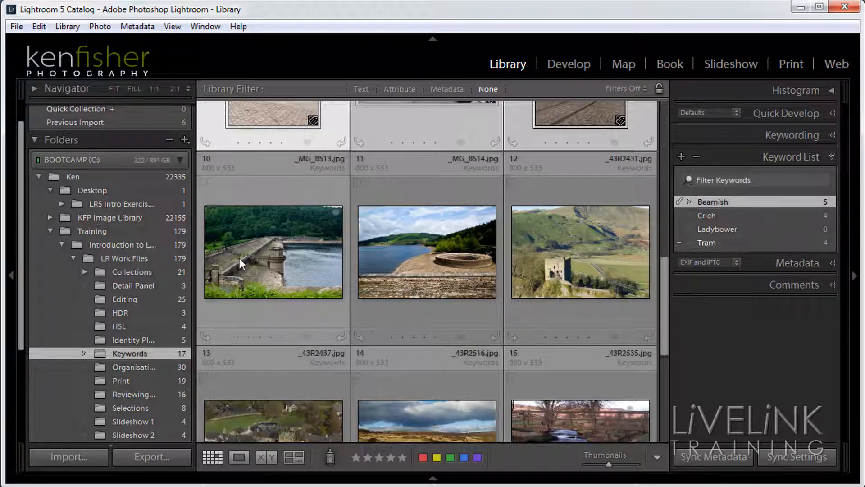
Step: Apply the Ladybower keyword to the two reservoir photos, _MG_8513.jpg and _MG_8514.jpg
{"action": "left_click", "coordinate": [288, 249]}
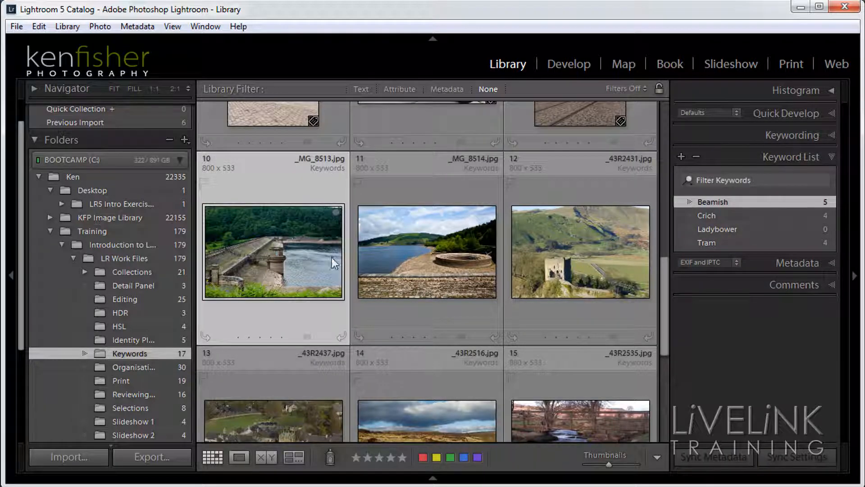
{"action": "left_click", "coordinate": [442, 266], "text": "ctrl"}
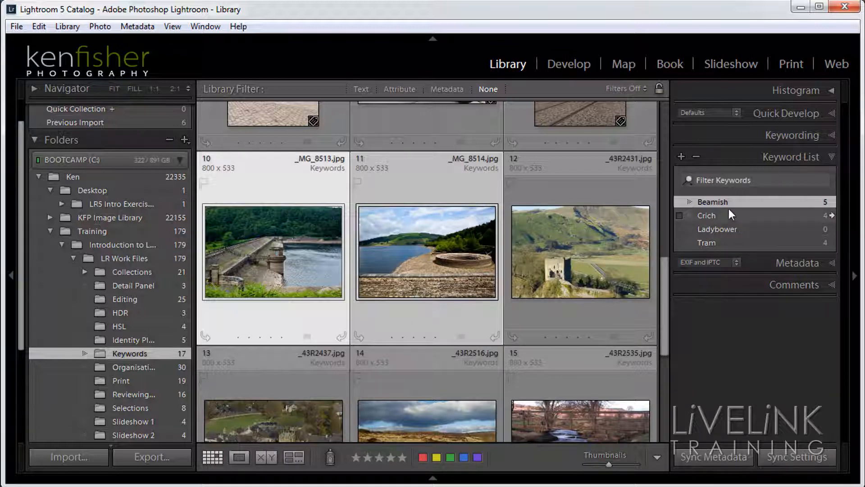
{"action": "left_click_drag", "start_coordinate": [729, 228], "coordinate": [407, 233]}
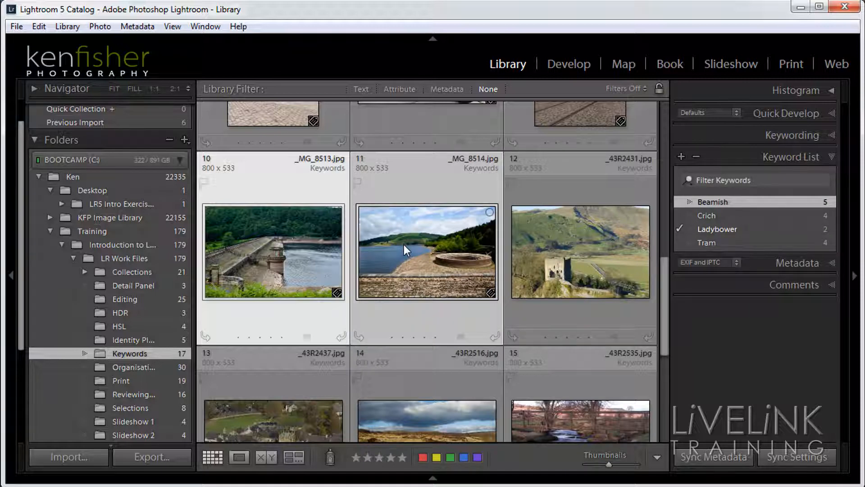
Step: Create a new keyword tag named "Castleton" in the keyword list
{"action": "left_click_drag", "start_coordinate": [663, 275], "coordinate": [669, 298]}
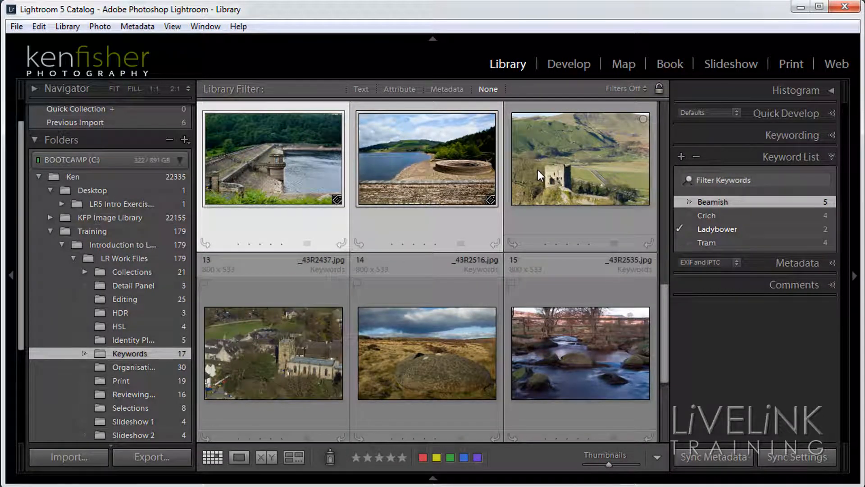
{"action": "left_click", "coordinate": [682, 155]}
{"action": "type", "text": "Castleton"}
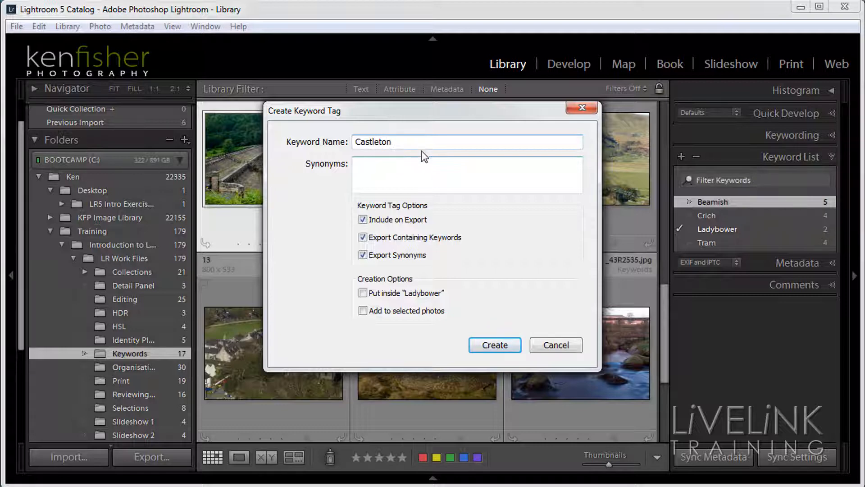
{"action": "left_click", "coordinate": [495, 345]}
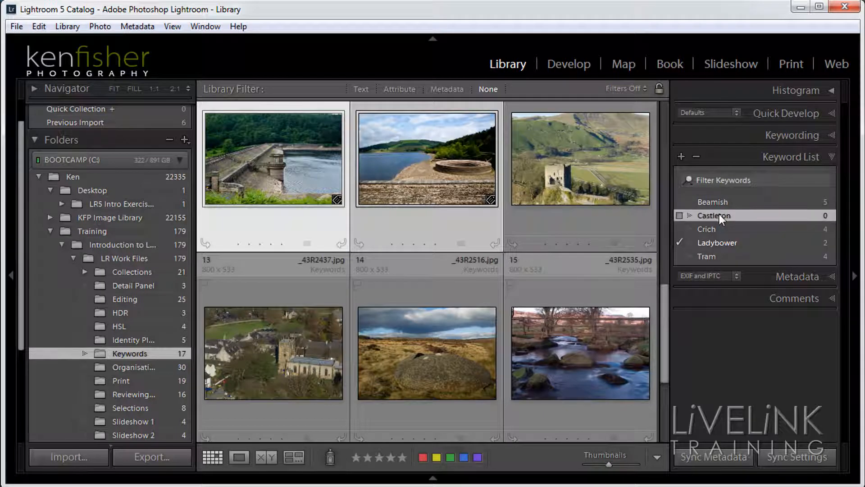
Step: Apply the Castleton keyword to the castle photo _43R2431.jpg and the church photo _43R2437.jpg
{"action": "left_click", "coordinate": [564, 180]}
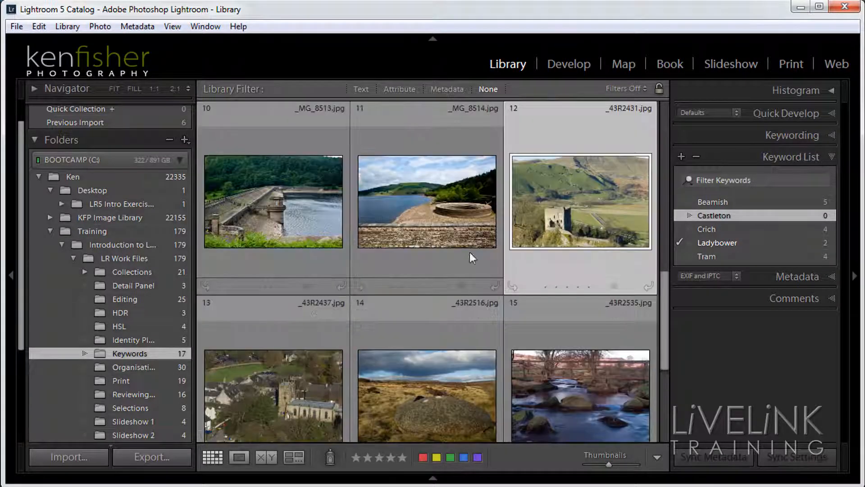
{"action": "left_click", "coordinate": [288, 396], "text": "ctrl"}
{"action": "left_click", "coordinate": [679, 216]}
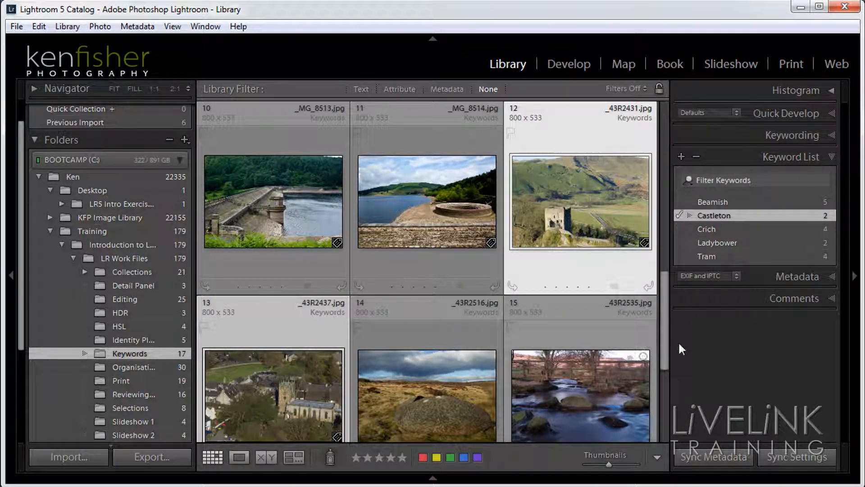
Step: Create a new keyword tag named "Padley Gorge" in the keyword list
{"action": "left_click_drag", "start_coordinate": [664, 294], "coordinate": [671, 345]}
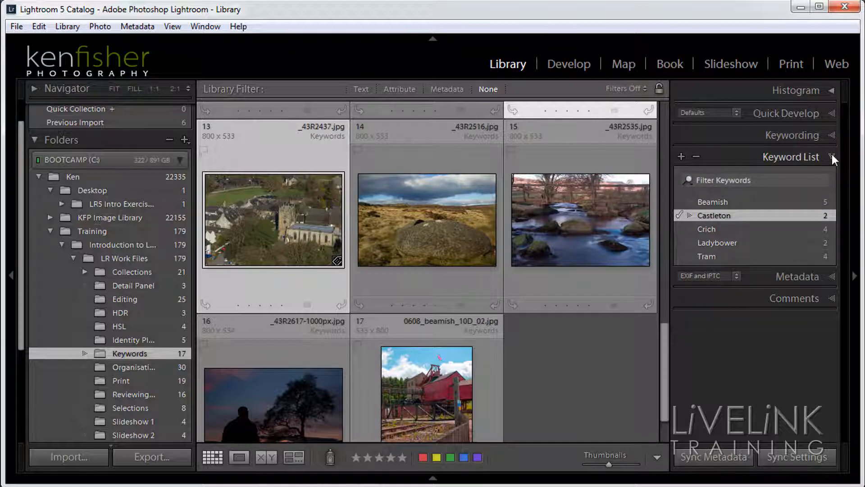
{"action": "left_click", "coordinate": [682, 158]}
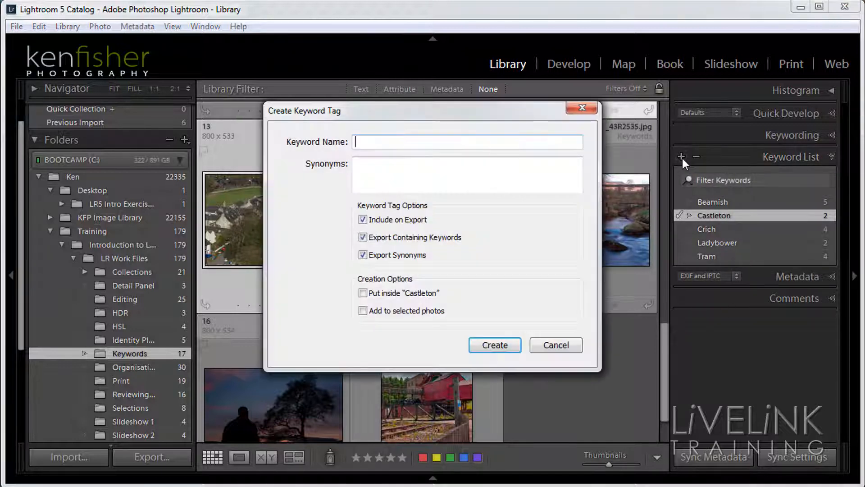
{"action": "type", "text": "PaDLEY"}
{"action": "key", "text": "BackSpace"}
{"action": "key", "text": "BackSpace"}
{"action": "key", "text": "BackSpace"}
{"action": "key", "text": "BackSpace"}
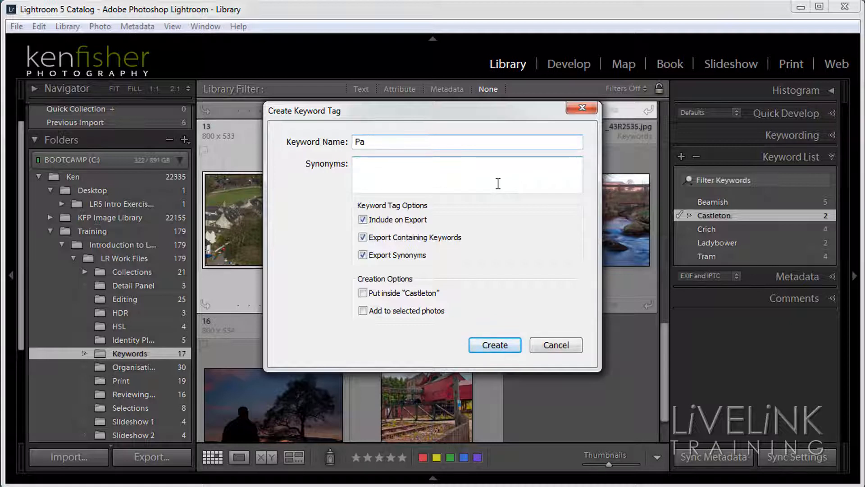
{"action": "type", "text": "dley Gorge"}
{"action": "left_click", "coordinate": [496, 346]}
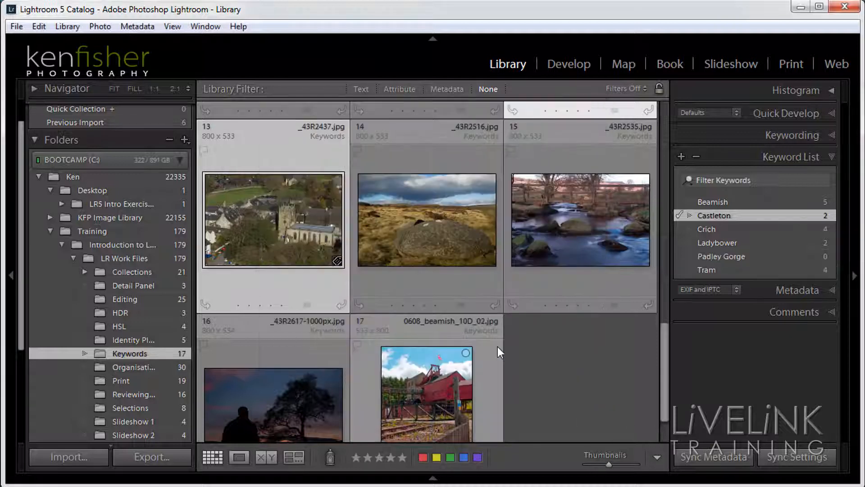
Step: Apply the Castleton keyword to the moorland boulder, river and sunset silhouette photos, numbers 14 to 16
{"action": "left_click", "coordinate": [432, 221]}
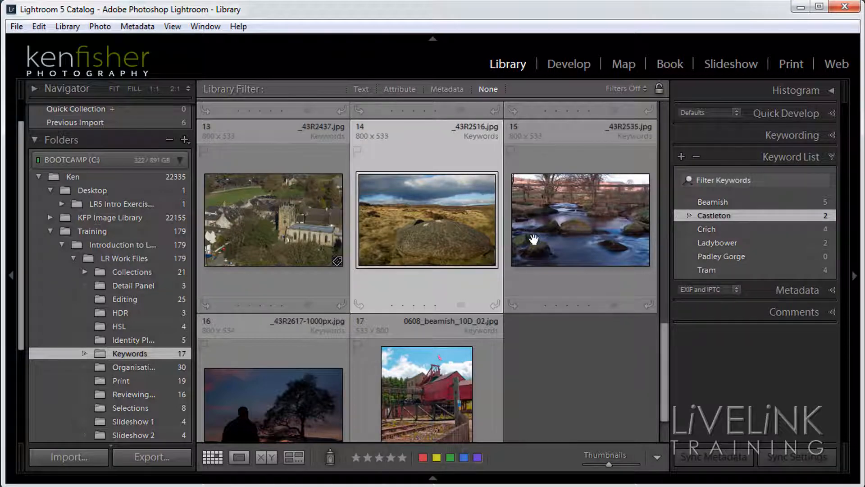
{"action": "left_click", "coordinate": [550, 241], "text": "ctrl"}
{"action": "left_click", "coordinate": [284, 378], "text": "ctrl"}
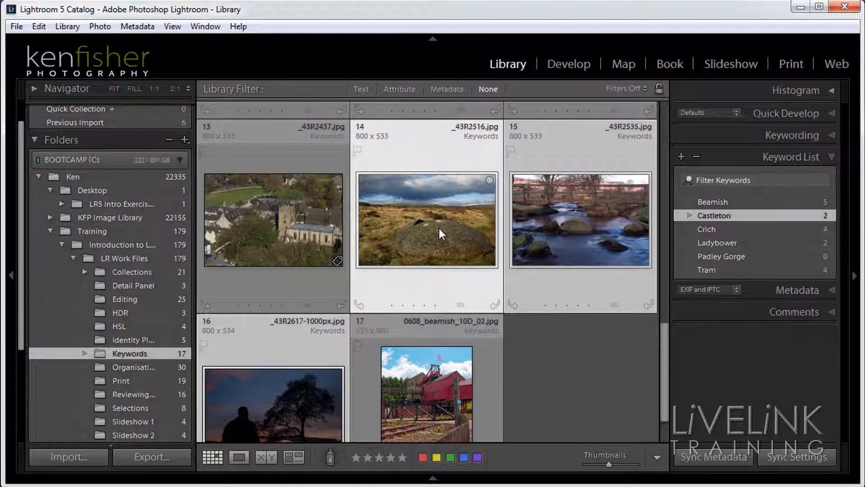
{"action": "left_click_drag", "start_coordinate": [431, 224], "coordinate": [760, 213]}
{"action": "scroll", "coordinate": [662, 349], "scroll_direction": "down", "scroll_amount": 2}
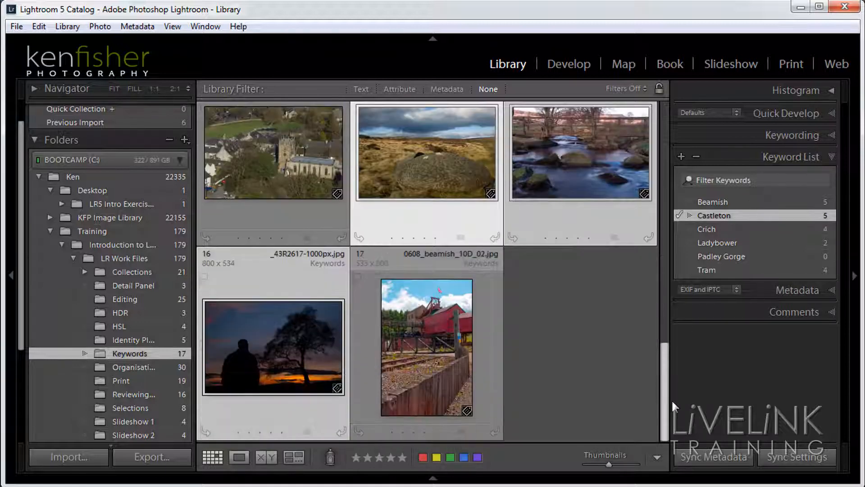
Step: Apply the Beamish keyword to the fifth photo, the black coal wagon
{"action": "scroll", "coordinate": [671, 400], "scroll_direction": "up", "scroll_amount": 10}
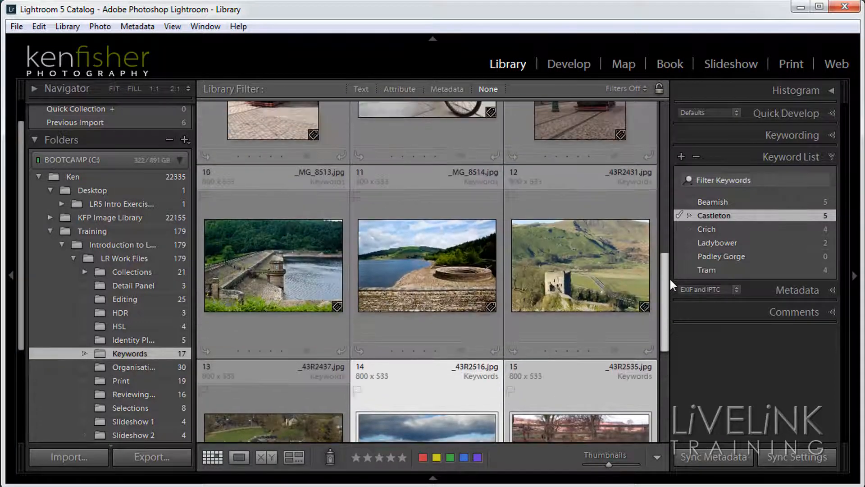
{"action": "scroll", "coordinate": [670, 241], "scroll_direction": "up", "scroll_amount": 7}
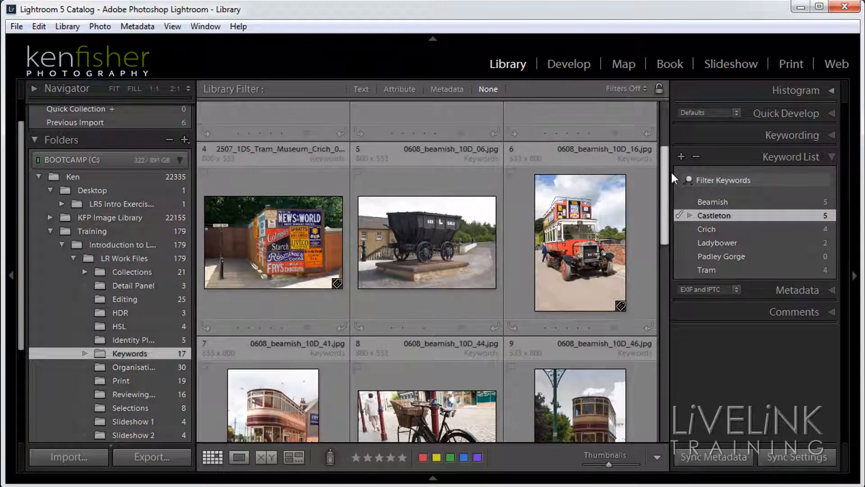
{"action": "scroll", "coordinate": [671, 170], "scroll_direction": "up", "scroll_amount": 2}
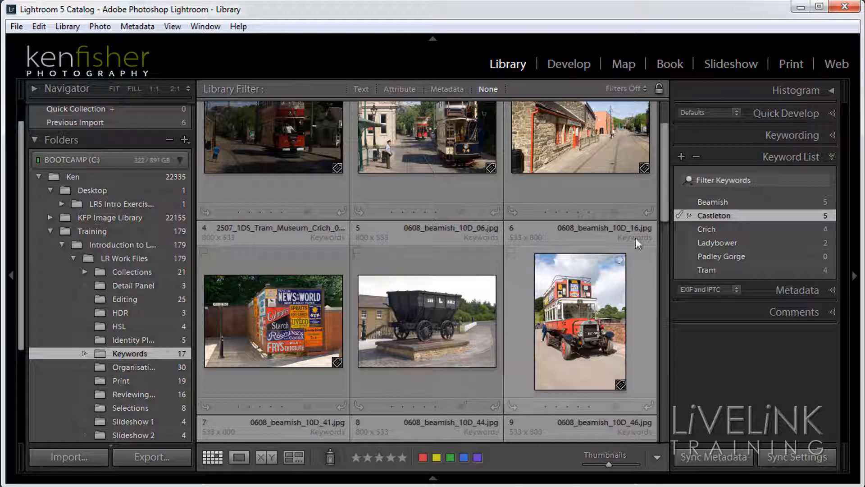
{"action": "left_click_drag", "start_coordinate": [722, 201], "coordinate": [444, 307]}
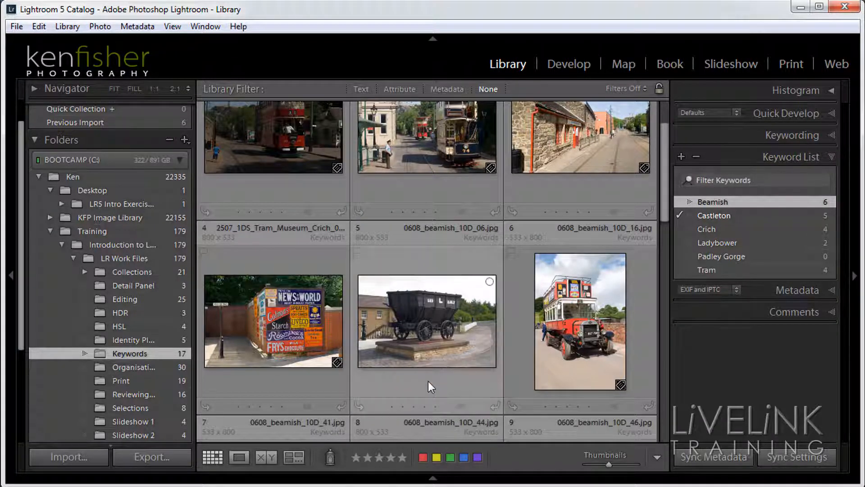
Step: Create a new keyword tag named "Derbyshire" in the keyword list
{"action": "scroll", "coordinate": [664, 214], "scroll_direction": "up", "scroll_amount": 2}
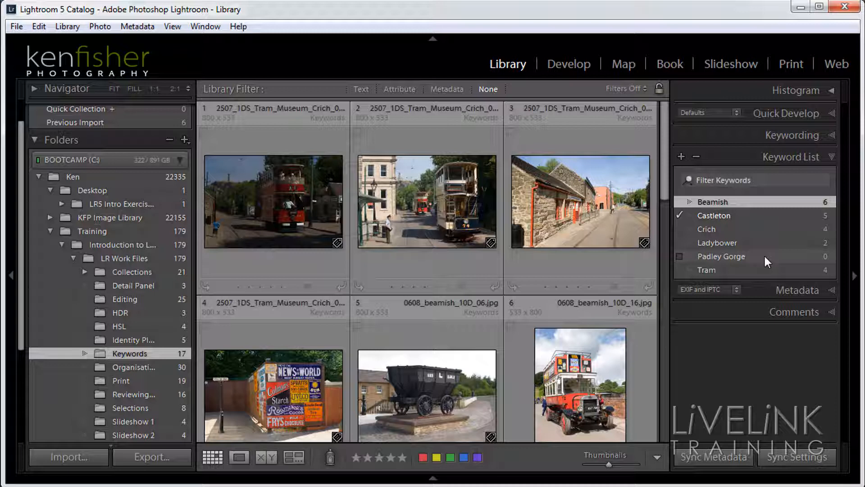
{"action": "left_click", "coordinate": [681, 156]}
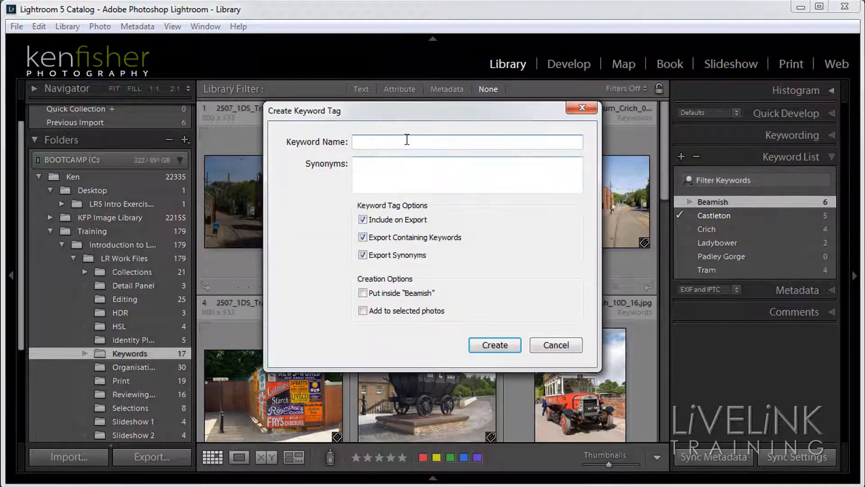
{"action": "type", "text": "Der"}
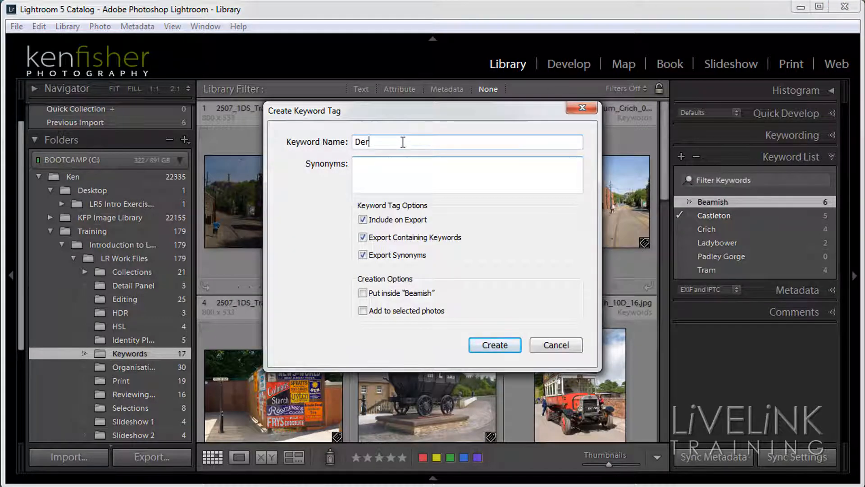
{"action": "type", "text": "byshire"}
{"action": "left_click", "coordinate": [495, 345]}
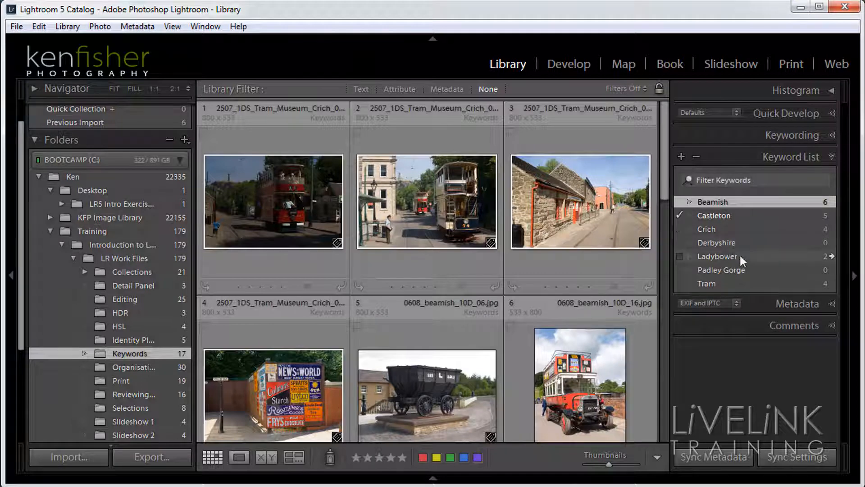
Step: Nest the Ladybower, Padley Gorge and Castleton keywords under Derbyshire in the keyword list and collapse the Derbyshire group
{"action": "left_click", "coordinate": [728, 256]}
{"action": "left_click_drag", "start_coordinate": [729, 257], "coordinate": [730, 245]}
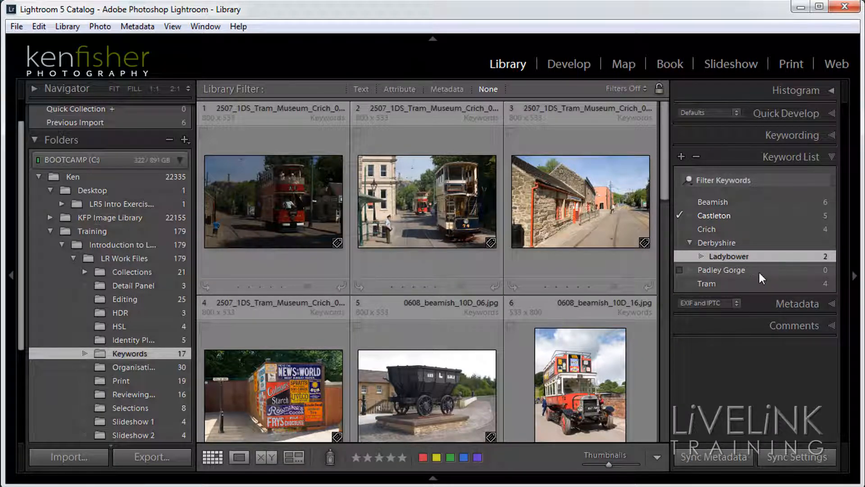
{"action": "left_click_drag", "start_coordinate": [762, 270], "coordinate": [762, 245]}
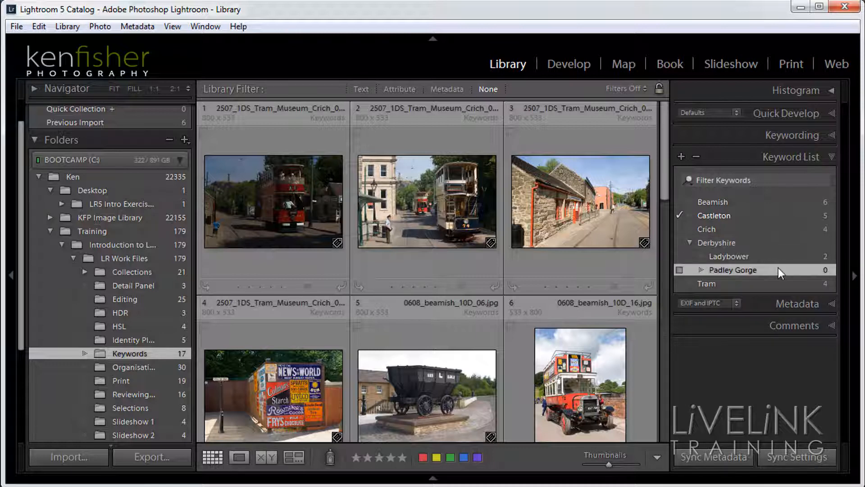
{"action": "left_click_drag", "start_coordinate": [748, 214], "coordinate": [747, 244]}
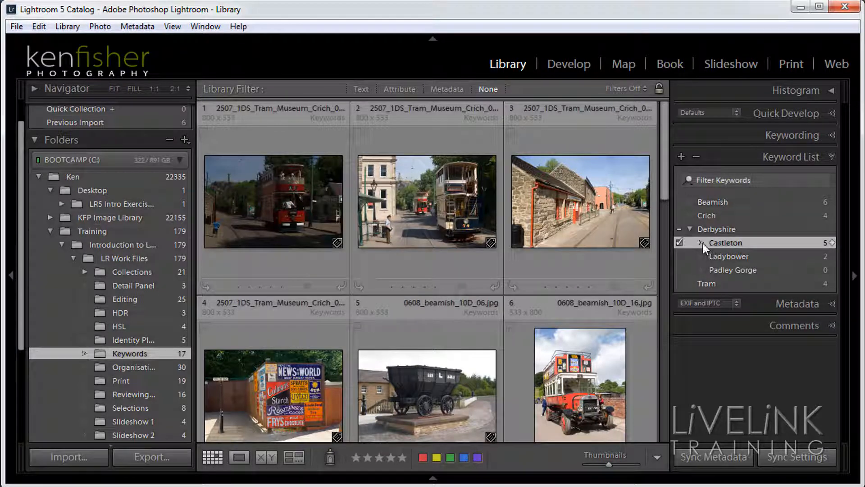
{"action": "left_click", "coordinate": [690, 229]}
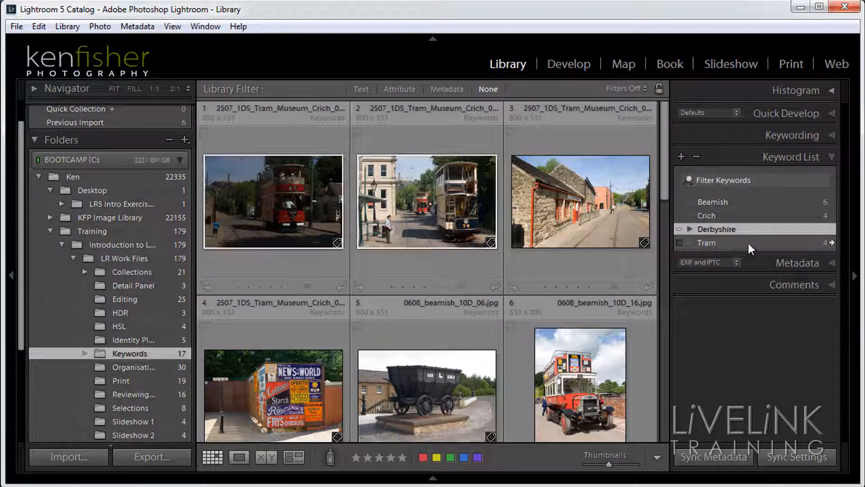
{"action": "left_click", "coordinate": [691, 228]}
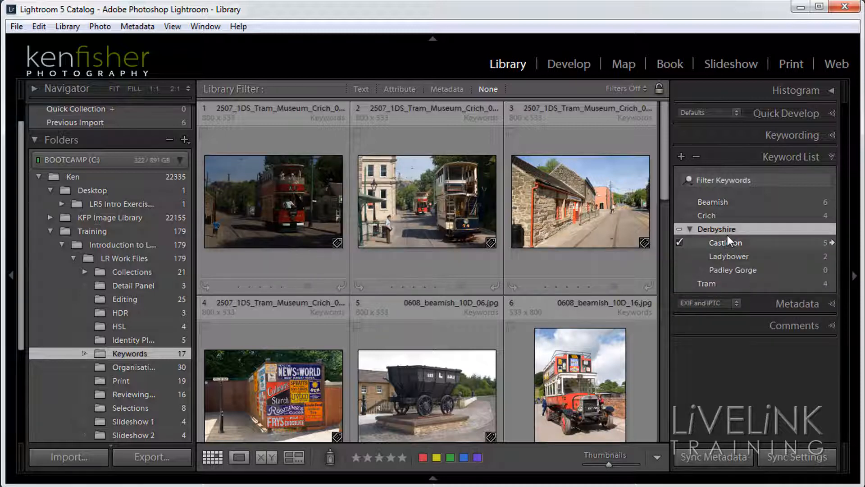
{"action": "left_click", "coordinate": [691, 229]}
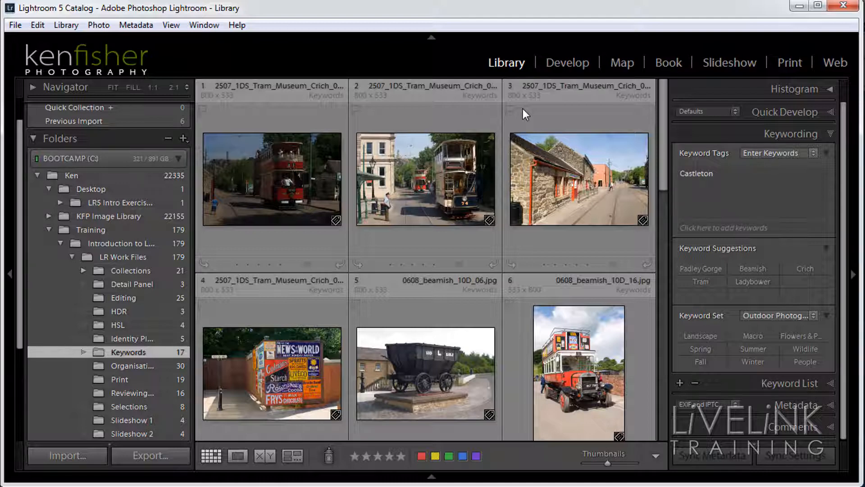
Step: Filter the folder's photos by text, searching for keywords that contain "Tram"
{"action": "key", "text": "backslash"}
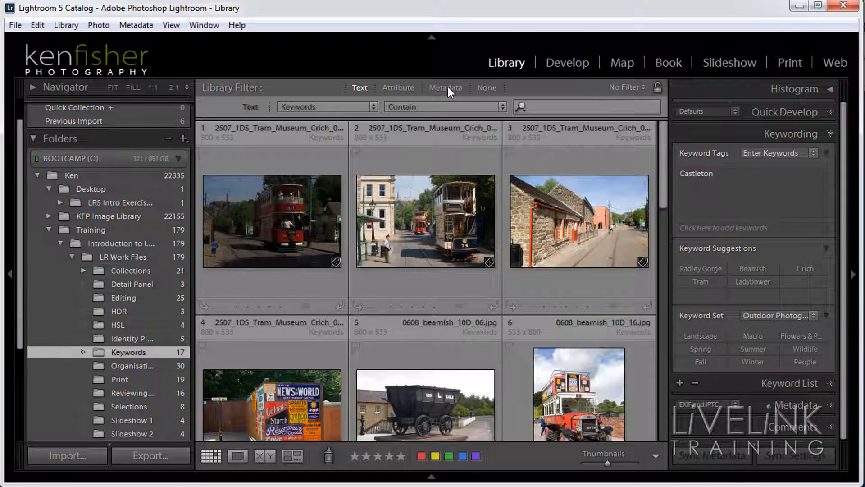
{"action": "left_click", "coordinate": [360, 87]}
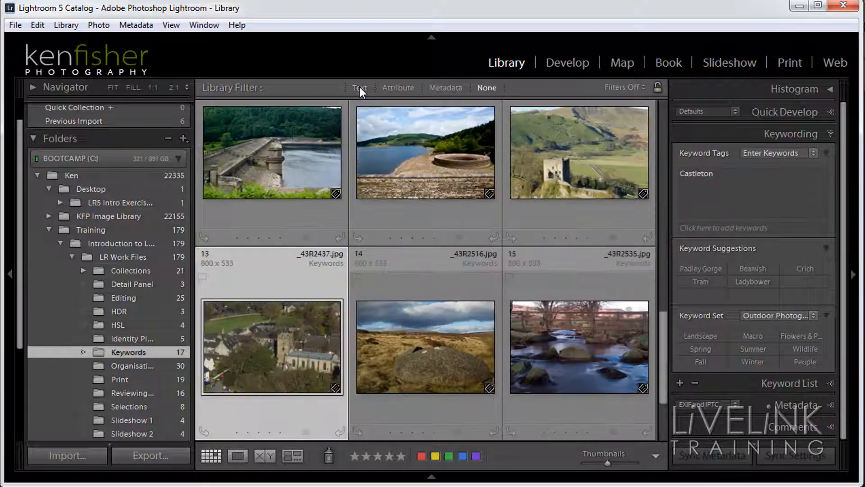
{"action": "left_click", "coordinate": [360, 87]}
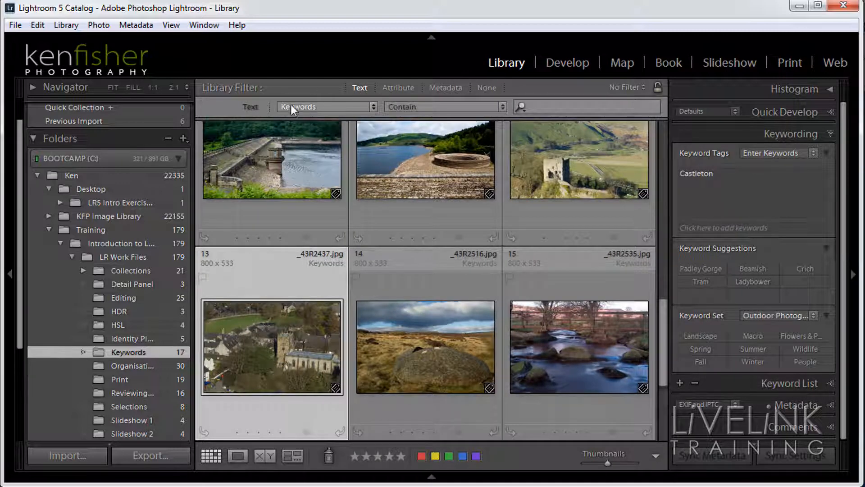
{"action": "left_click", "coordinate": [373, 109]}
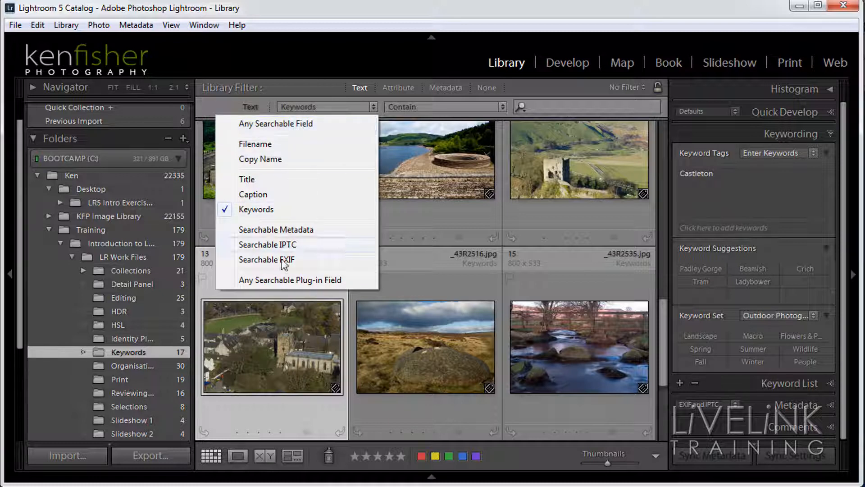
{"action": "left_click", "coordinate": [271, 211]}
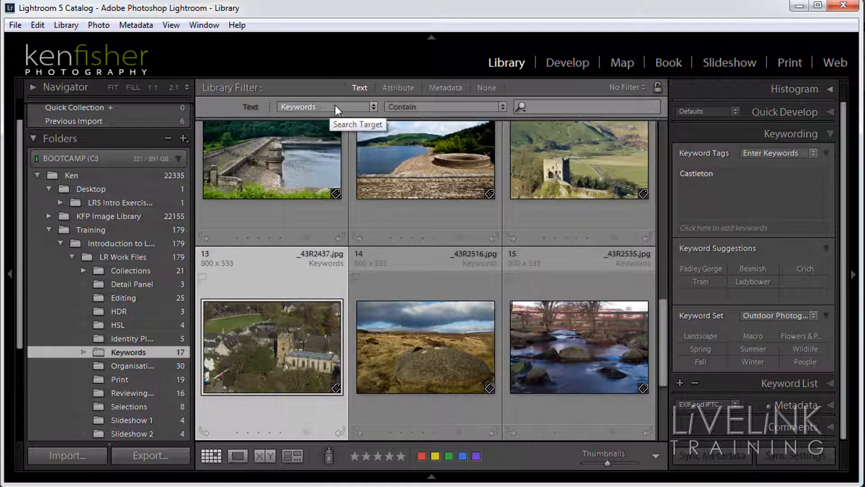
{"action": "left_click", "coordinate": [503, 107]}
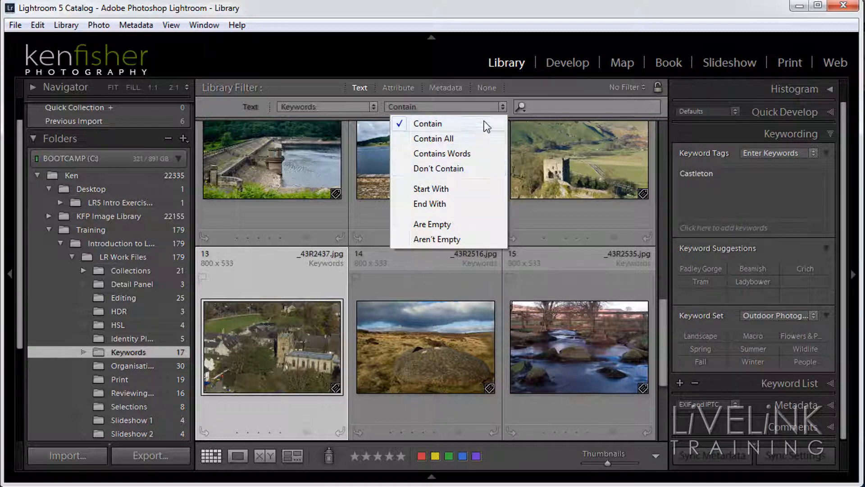
{"action": "left_click", "coordinate": [502, 108]}
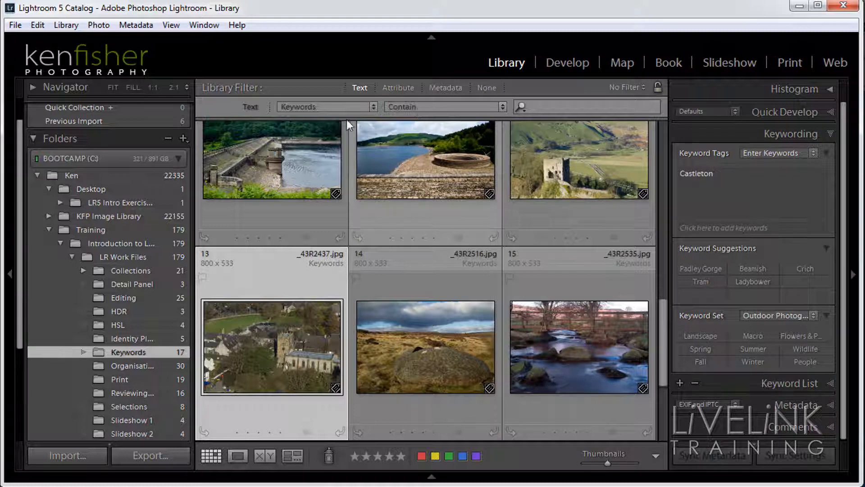
{"action": "left_click", "coordinate": [559, 108]}
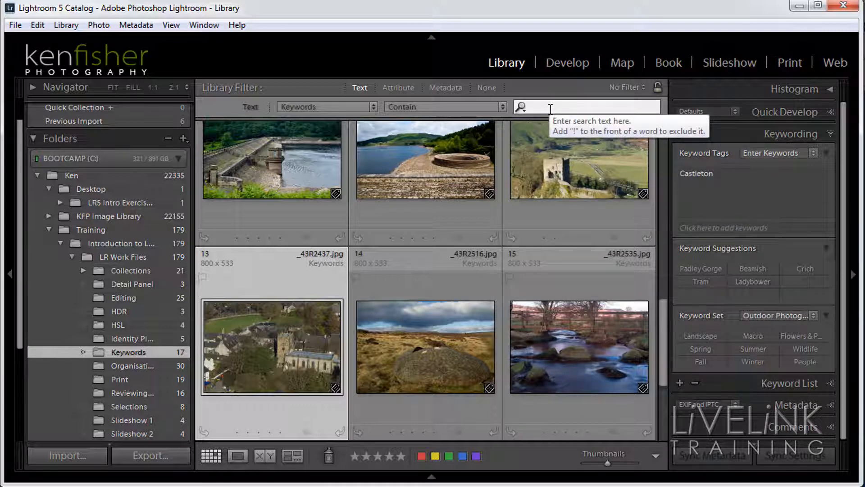
{"action": "type", "text": "Tram"}
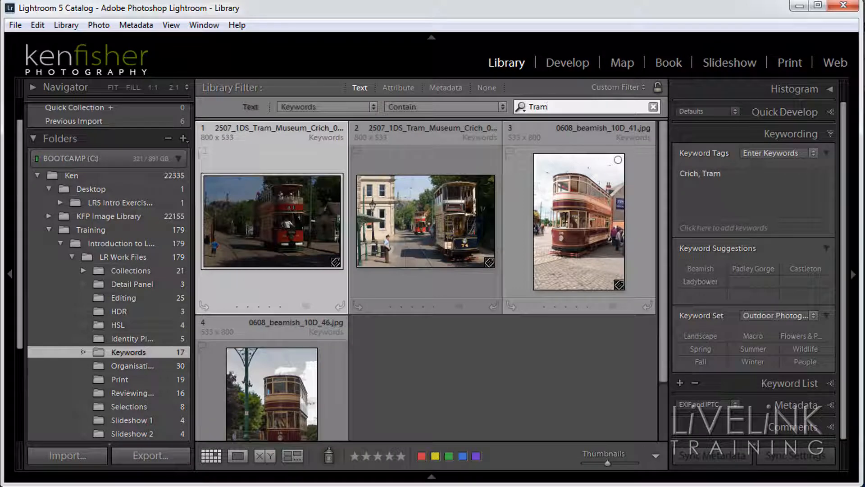
Step: Change the keyword search text to "crich"
{"action": "key", "text": "BackSpace"}
{"action": "key", "text": "BackSpace"}
{"action": "key", "text": "BackSpace"}
{"action": "key", "text": "BackSpace"}
{"action": "type", "text": "crich"}
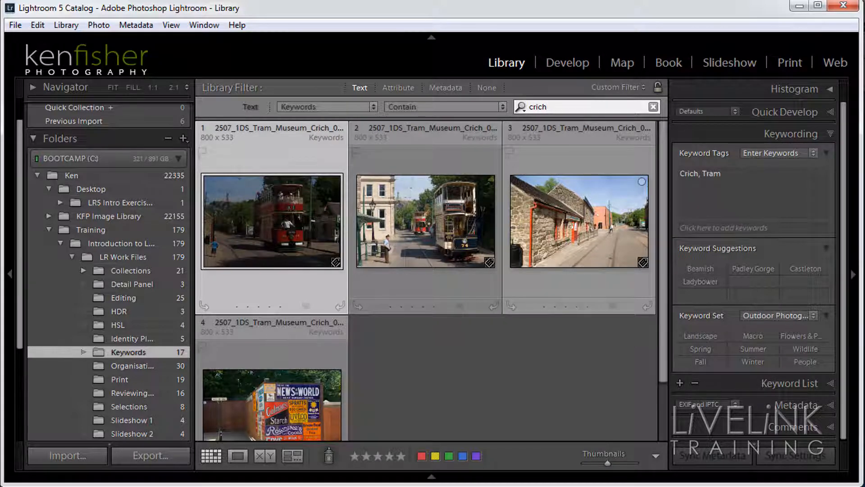
Step: Replace the keyword search text with "derb" and look through the matching photos
{"action": "key", "text": "BackSpace"}
{"action": "key", "text": "BackSpace"}
{"action": "key", "text": "BackSpace"}
{"action": "key", "text": "BackSpace"}
{"action": "key", "text": "BackSpace"}
{"action": "type", "text": "derb"}
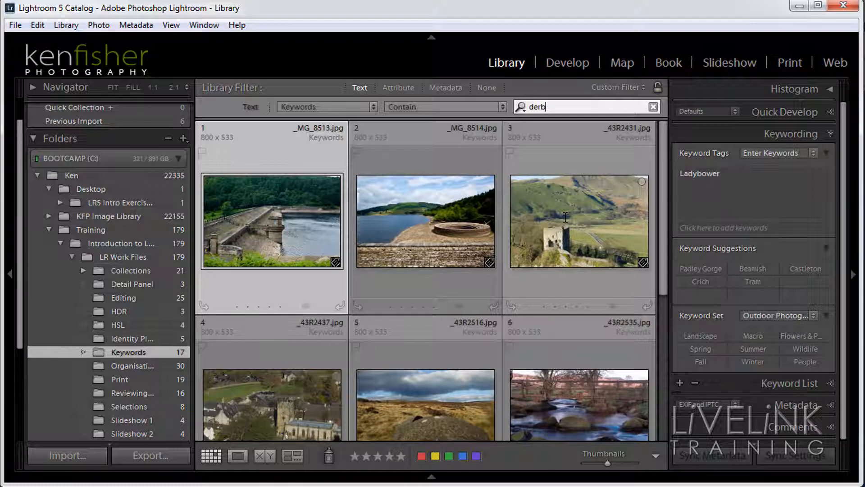
{"action": "left_click_drag", "start_coordinate": [663, 205], "coordinate": [671, 188]}
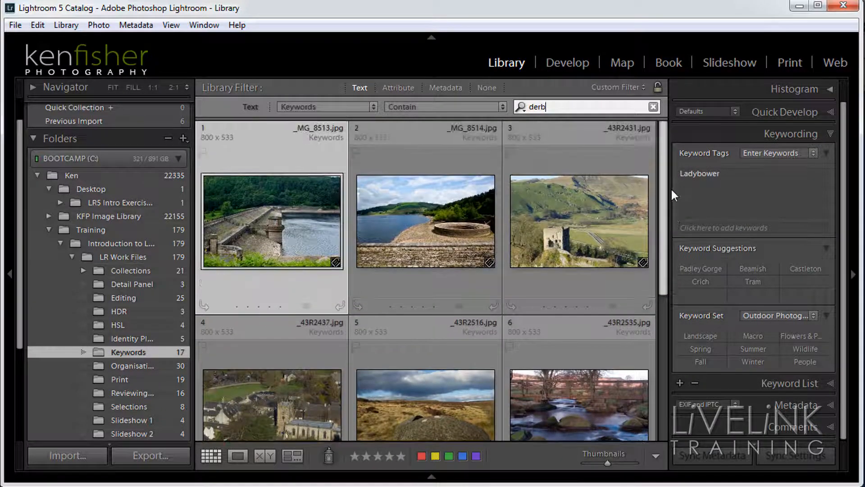
Step: Search the keywords for "ladybower", then clear the search text and return to the first photos
{"action": "left_click_drag", "start_coordinate": [554, 109], "coordinate": [508, 108]}
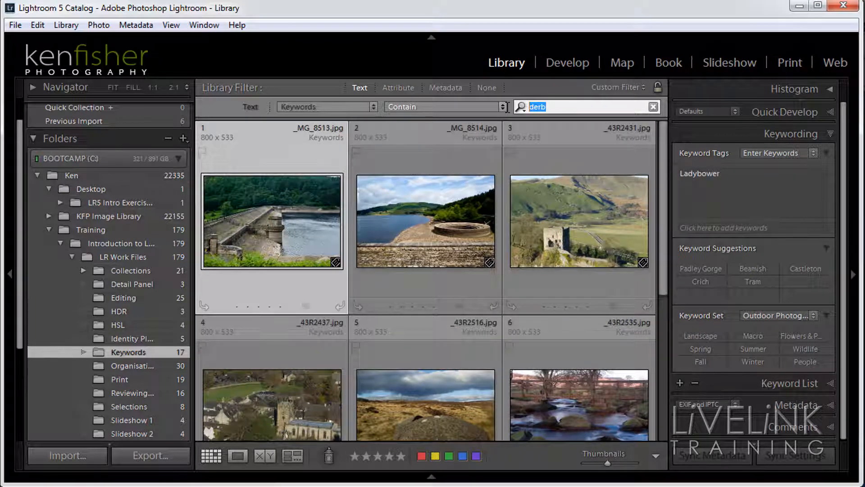
{"action": "type", "text": "ladybower"}
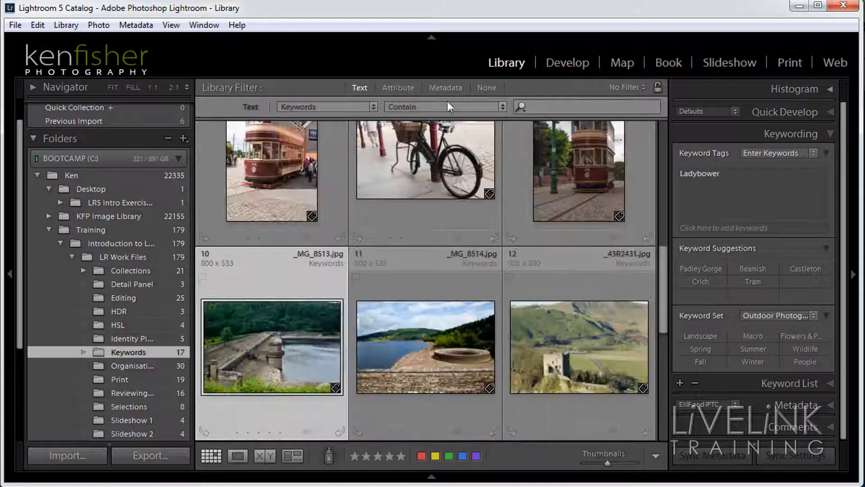
{"action": "left_click_drag", "start_coordinate": [664, 281], "coordinate": [665, 134]}
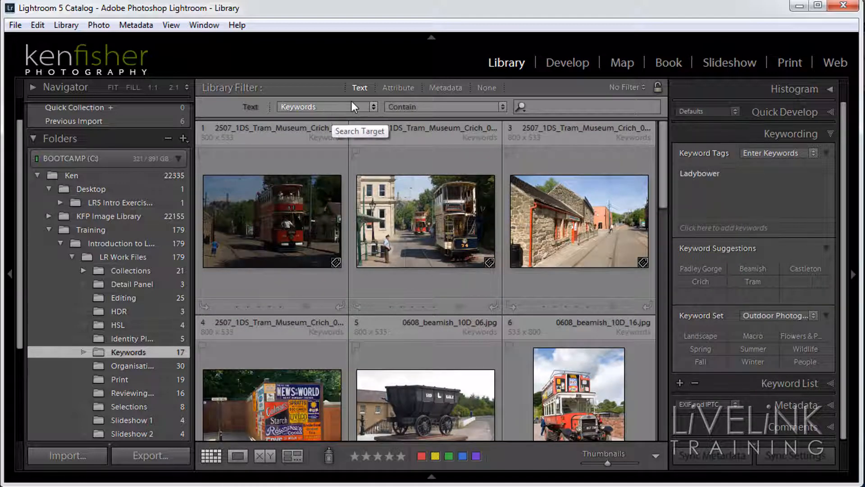
Step: View the attribute filter options, then switch to the metadata filter and keep Keyword as the first column's criterion
{"action": "left_click", "coordinate": [399, 88]}
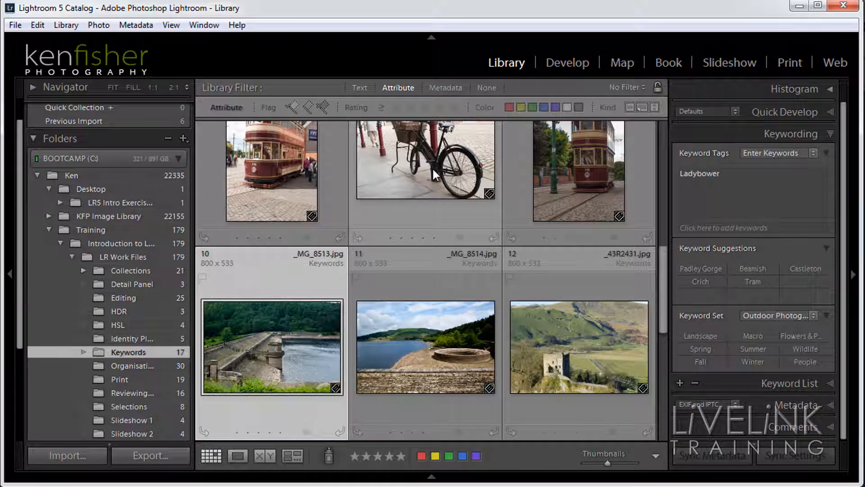
{"action": "left_click", "coordinate": [446, 88]}
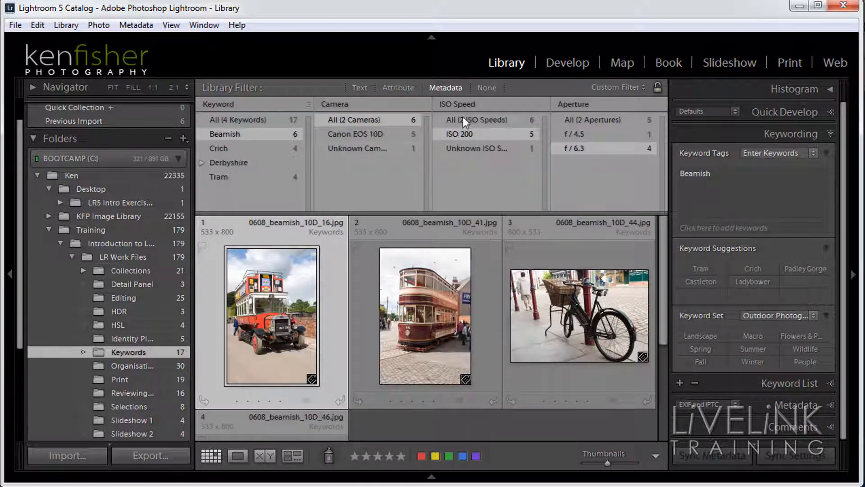
{"action": "left_click", "coordinate": [303, 106]}
{"action": "left_click", "coordinate": [239, 105]}
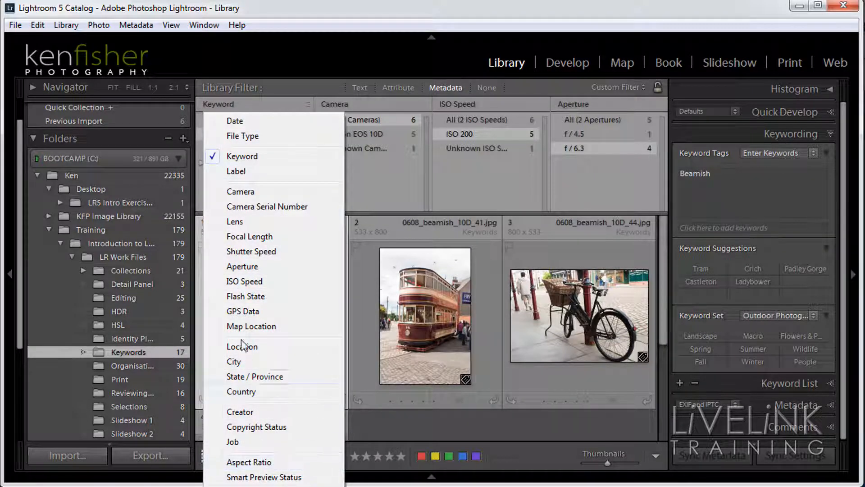
{"action": "left_click", "coordinate": [260, 156]}
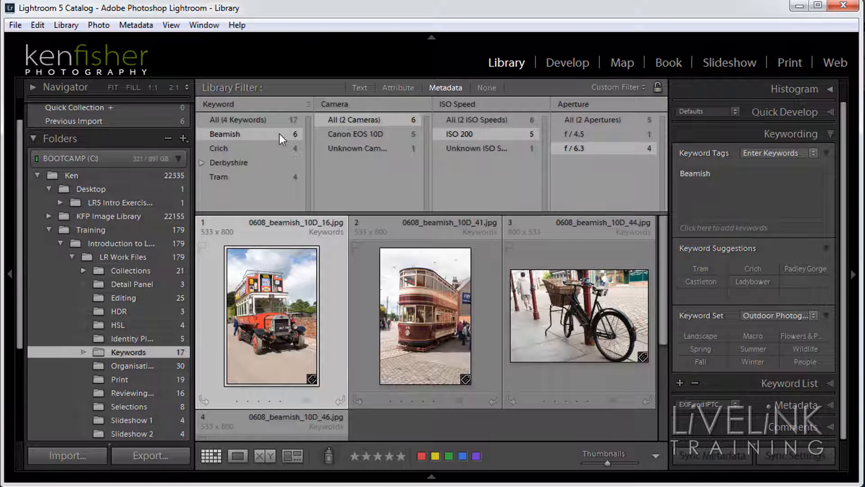
{"action": "left_click_drag", "start_coordinate": [663, 248], "coordinate": [649, 233]}
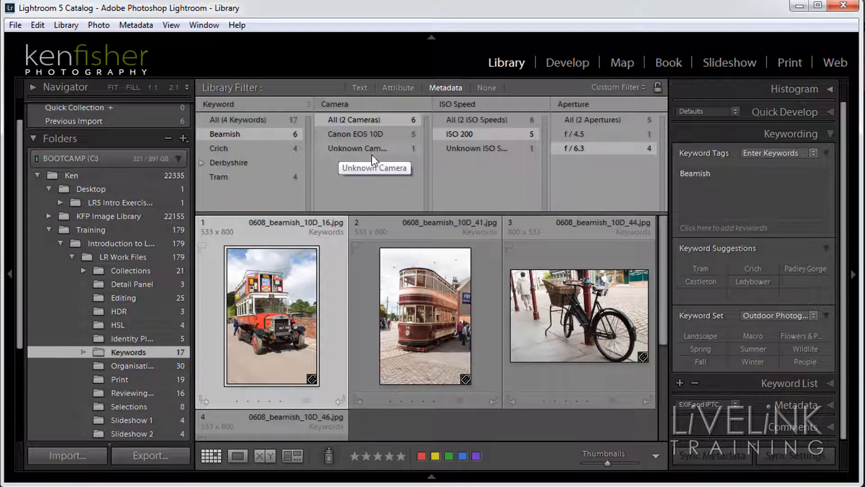
Step: Narrow the Beamish photos by metadata to the Canon EOS 10D camera, ISO 200 and aperture f/6.3
{"action": "left_click", "coordinate": [357, 135]}
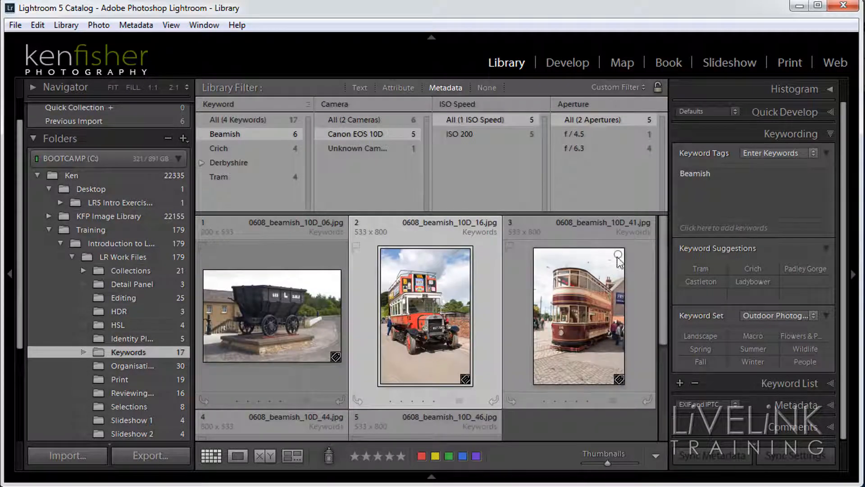
{"action": "mouse_move", "coordinate": [669, 267]}
{"action": "left_mouse_down"}
{"action": "mouse_move", "coordinate": [667, 347]}
{"action": "mouse_move", "coordinate": [663, 258]}
{"action": "left_mouse_up"}
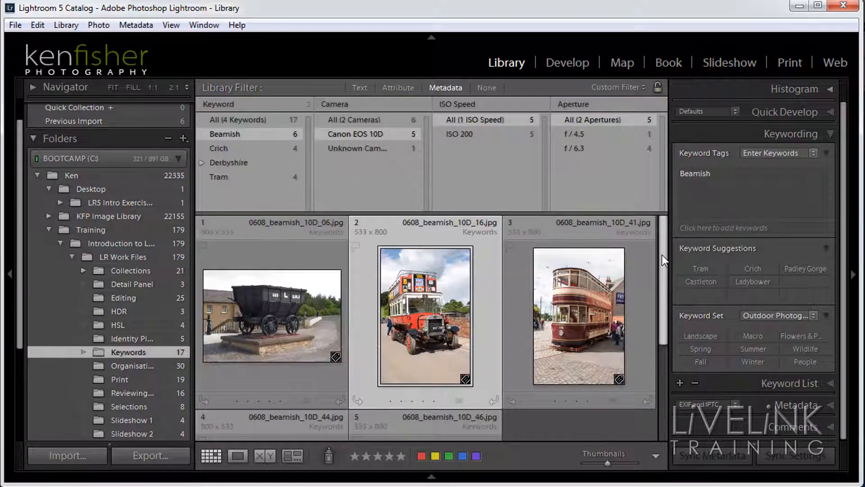
{"action": "left_click", "coordinate": [462, 136]}
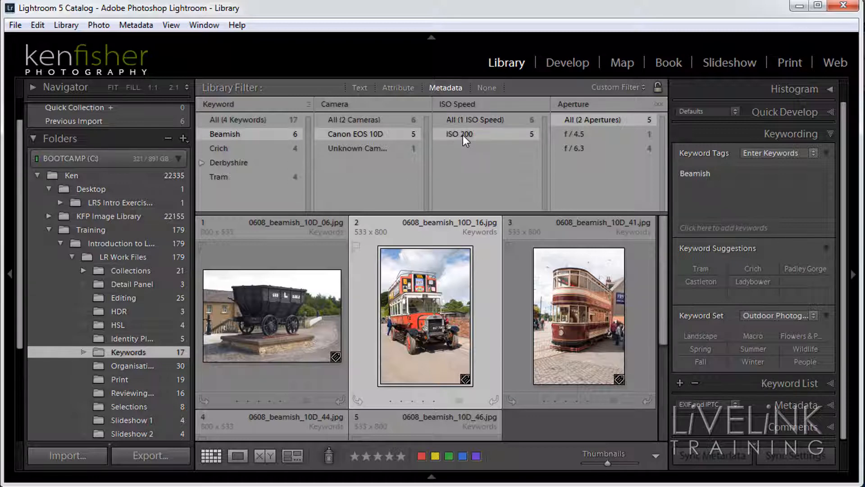
{"action": "mouse_move", "coordinate": [662, 254]}
{"action": "left_mouse_down"}
{"action": "mouse_move", "coordinate": [669, 336]}
{"action": "mouse_move", "coordinate": [666, 259]}
{"action": "left_mouse_up"}
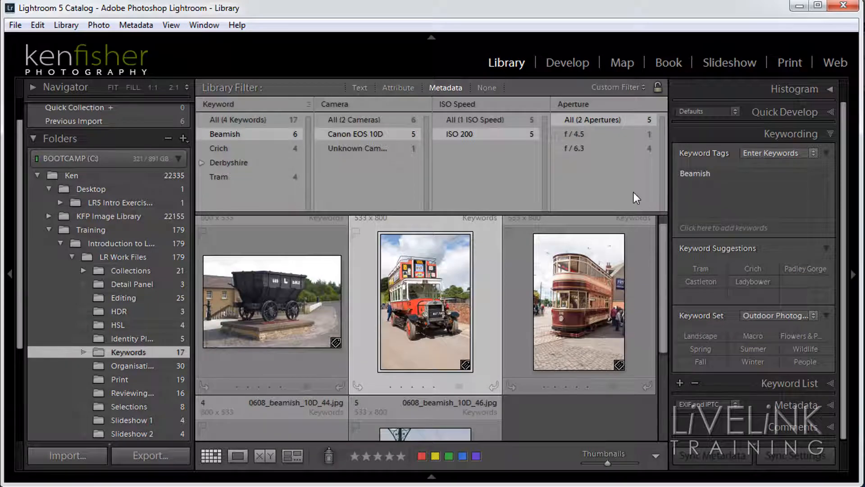
{"action": "left_click", "coordinate": [588, 150]}
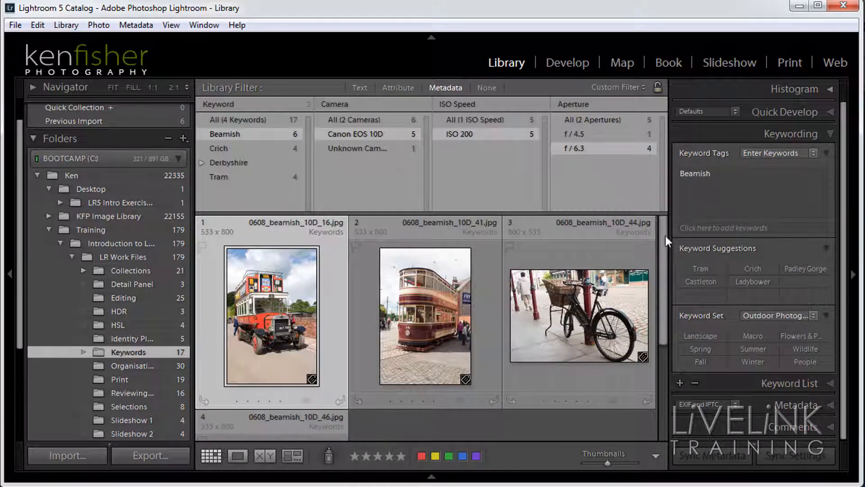
{"action": "mouse_move", "coordinate": [661, 234]}
{"action": "left_mouse_down"}
{"action": "mouse_move", "coordinate": [660, 324]}
{"action": "mouse_move", "coordinate": [667, 251]}
{"action": "left_mouse_up"}
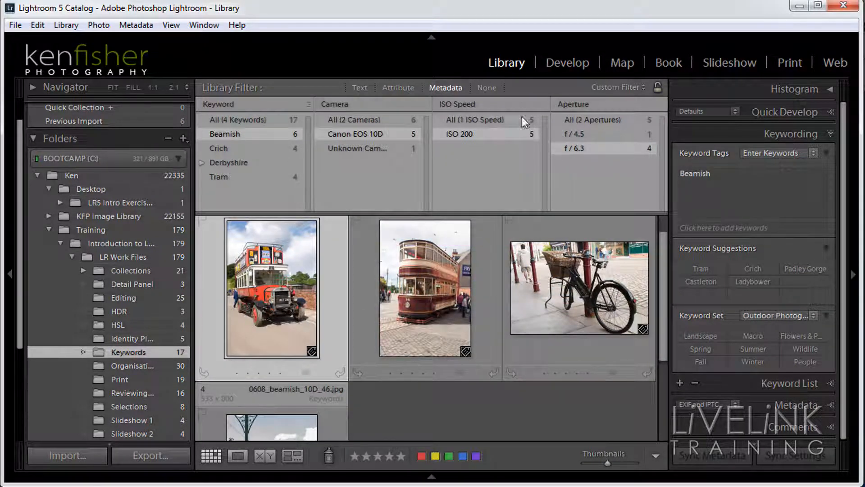
Step: Turn off the library filter to show all photos in the Keywords folder
{"action": "left_click", "coordinate": [488, 87]}
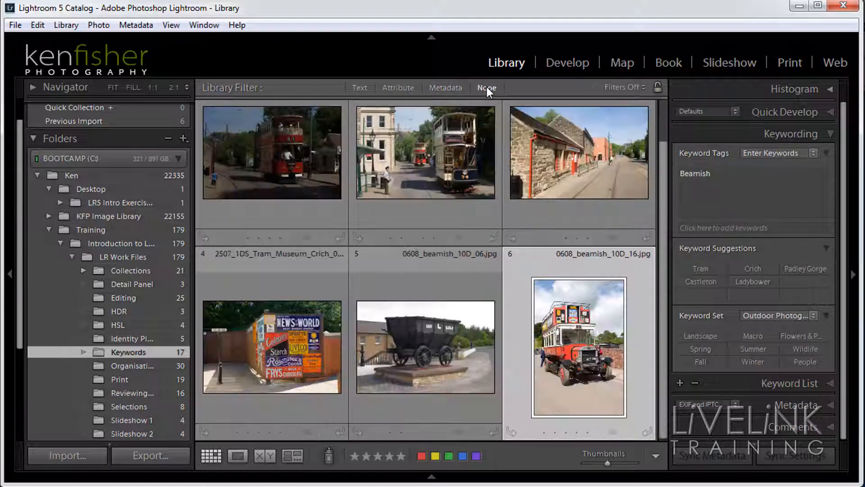
{"action": "left_click_drag", "start_coordinate": [662, 152], "coordinate": [662, 122]}
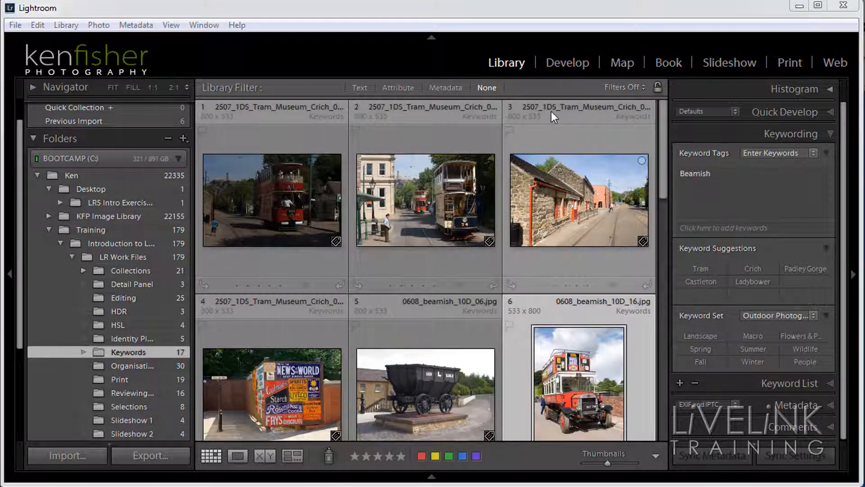